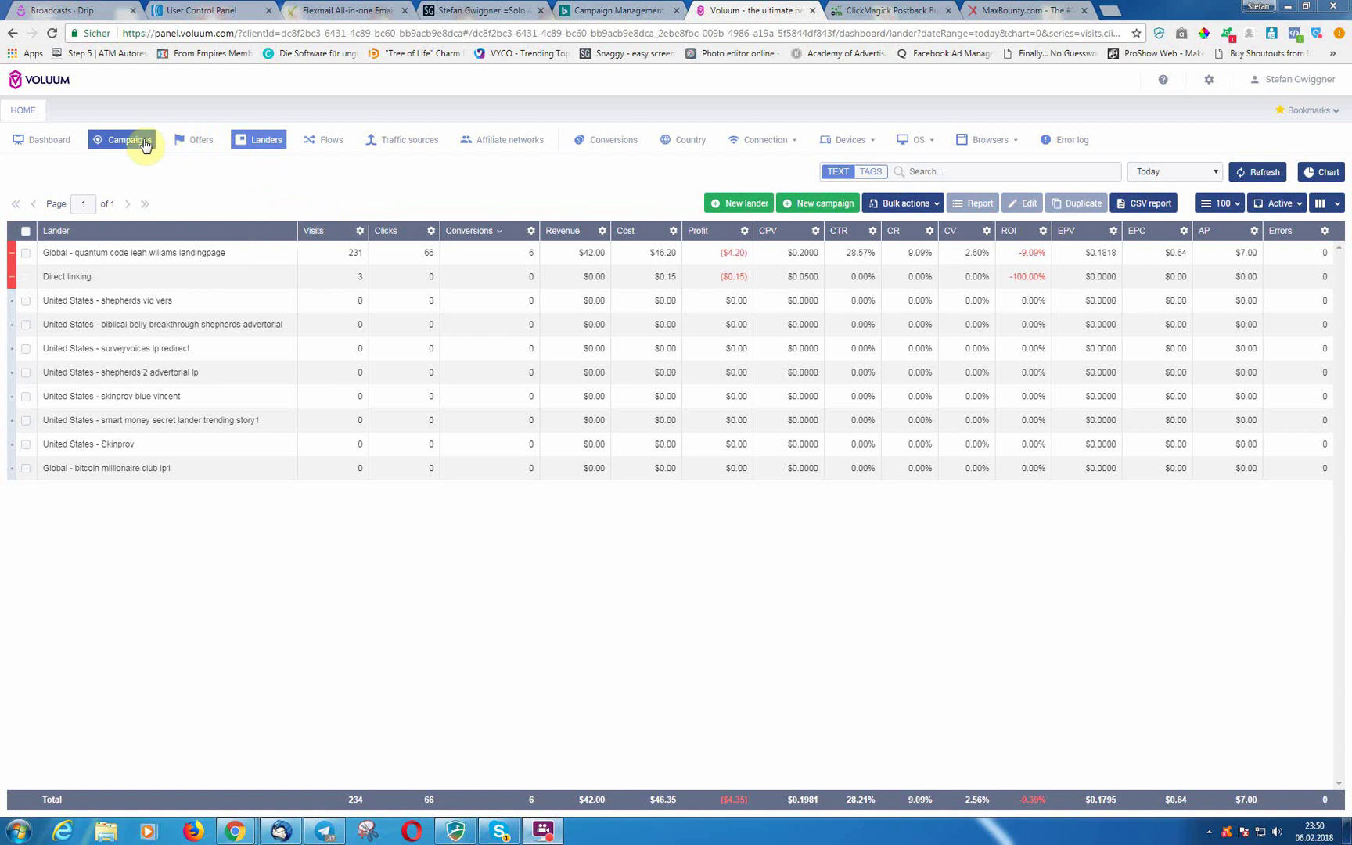
Glance at the Affiliate networks report, then return to the Dashboard showing 236 visits and 6 conversions.
left_click(485, 144)
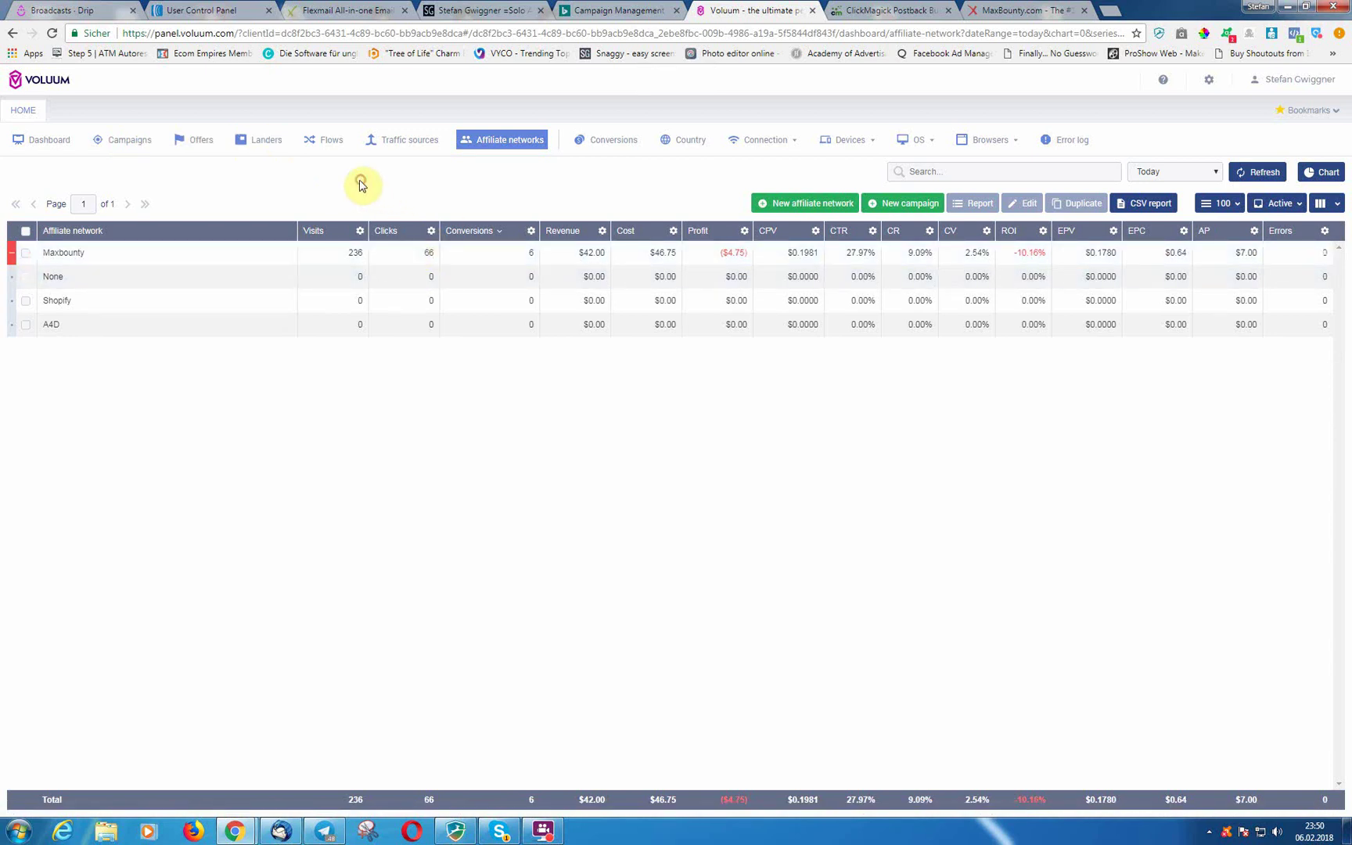
left_click(59, 142)
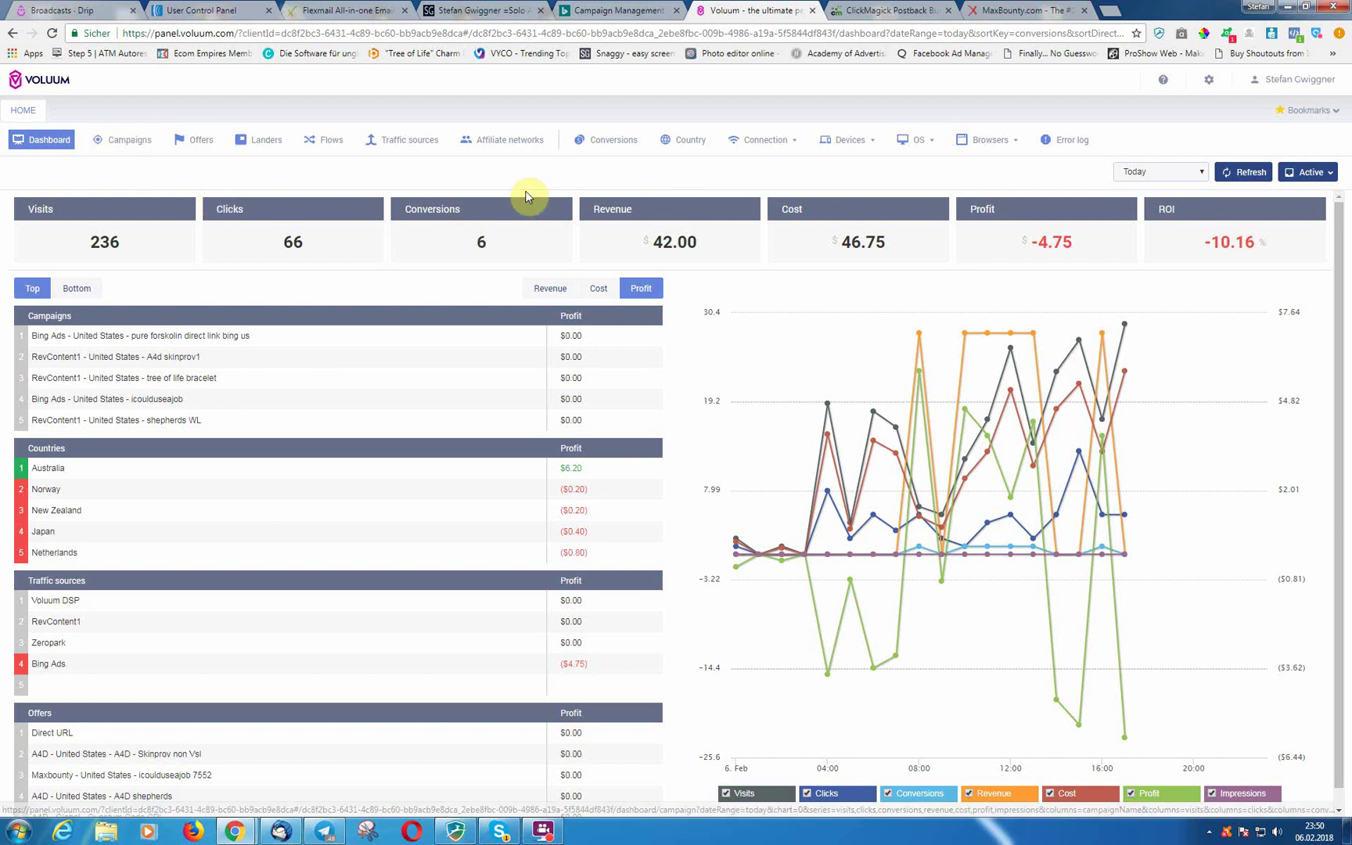
Copy the standard postback URL from Voluum's Settings > Tracking URLs page.
left_click(934, 142)
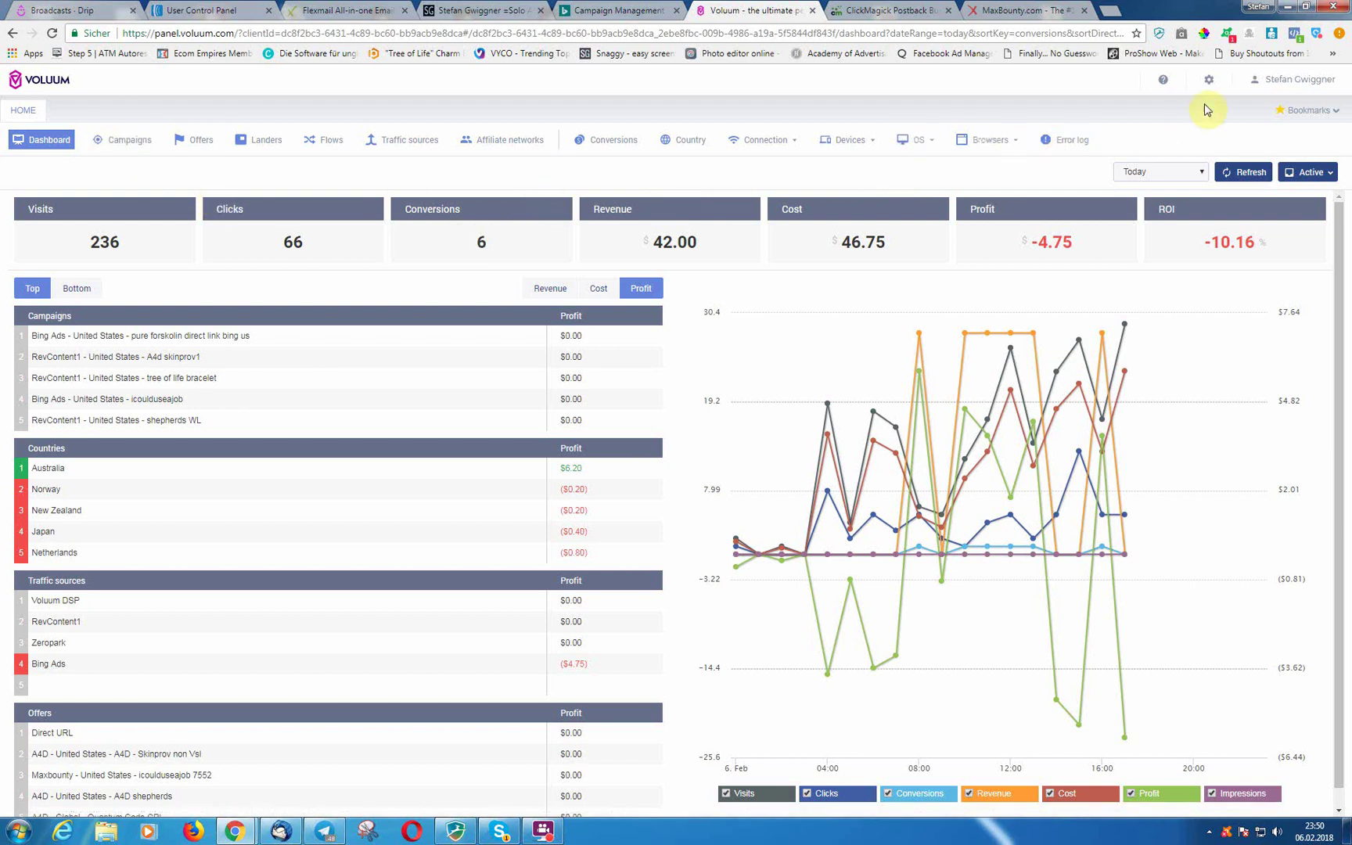
left_click(1209, 80)
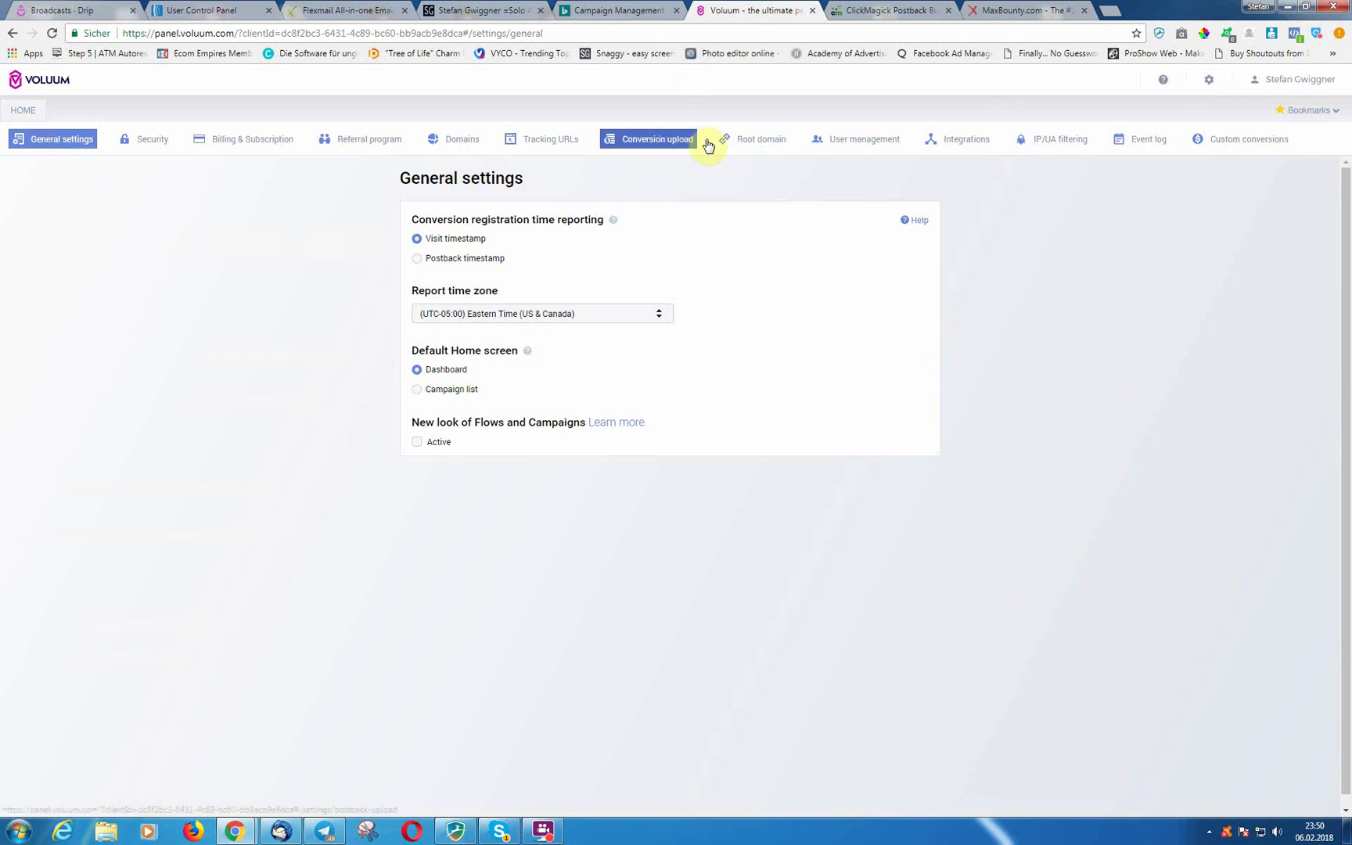
left_click(552, 142)
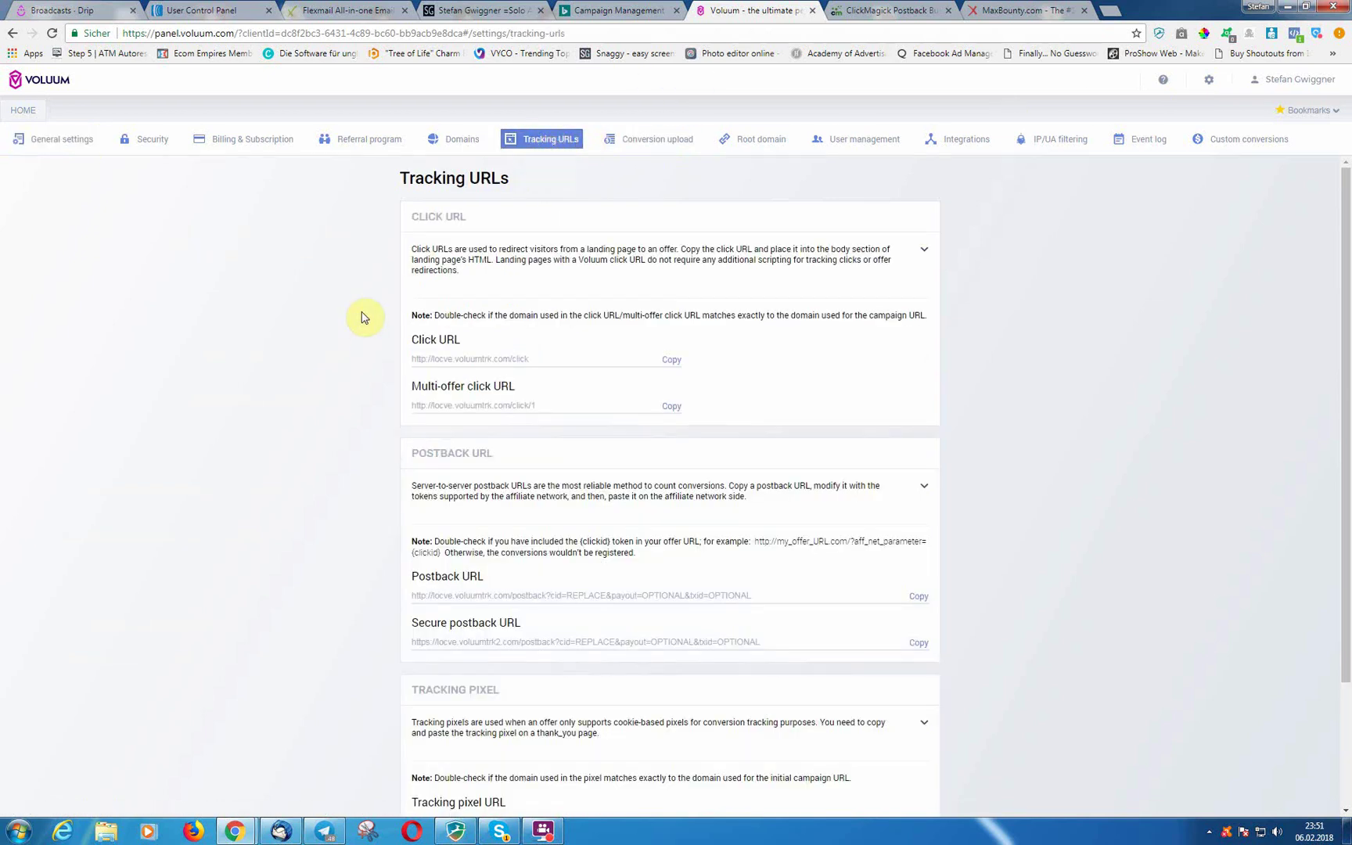
scroll(353, 322, "down", 1)
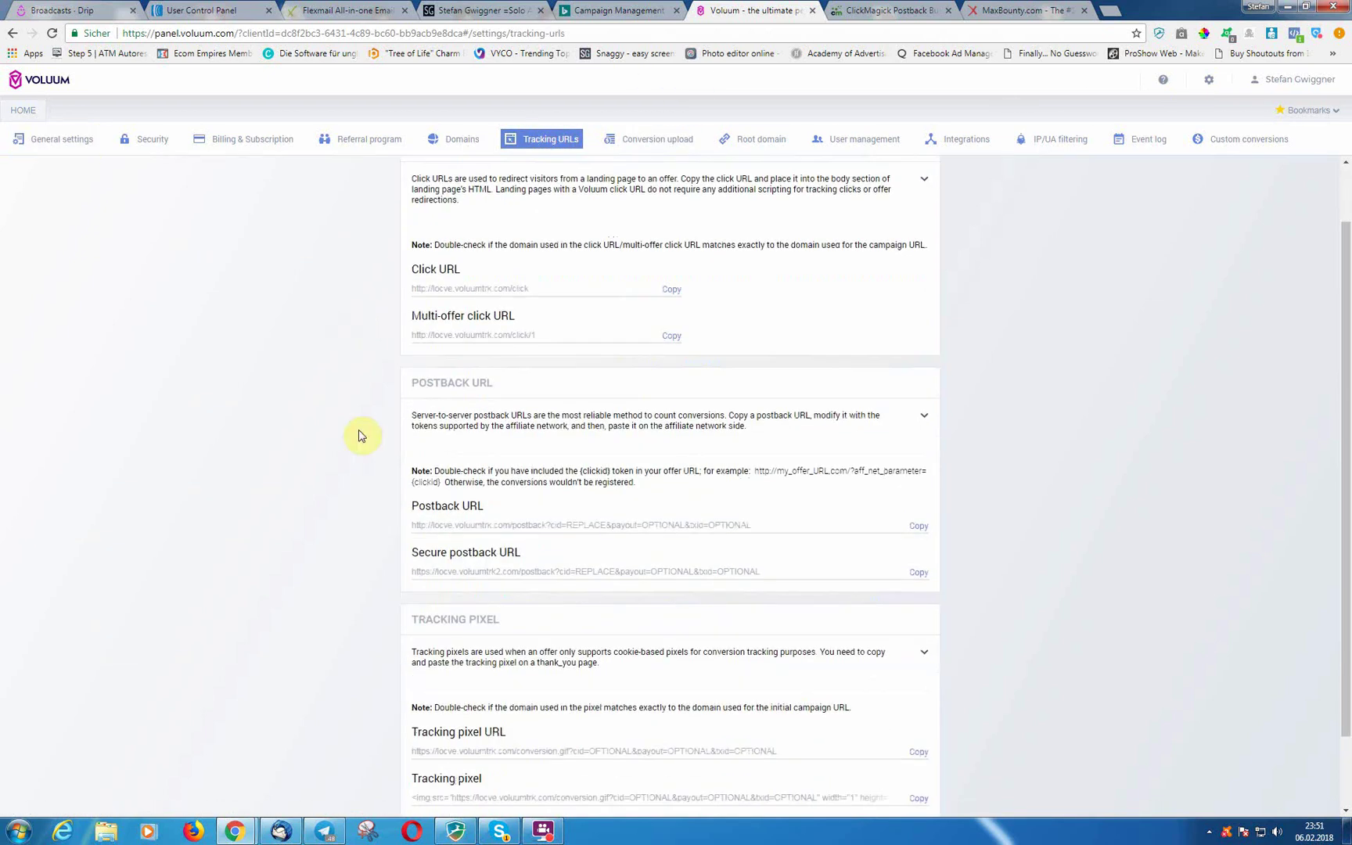
left_click_drag(414, 525, 757, 531)
key("ctrl+c")
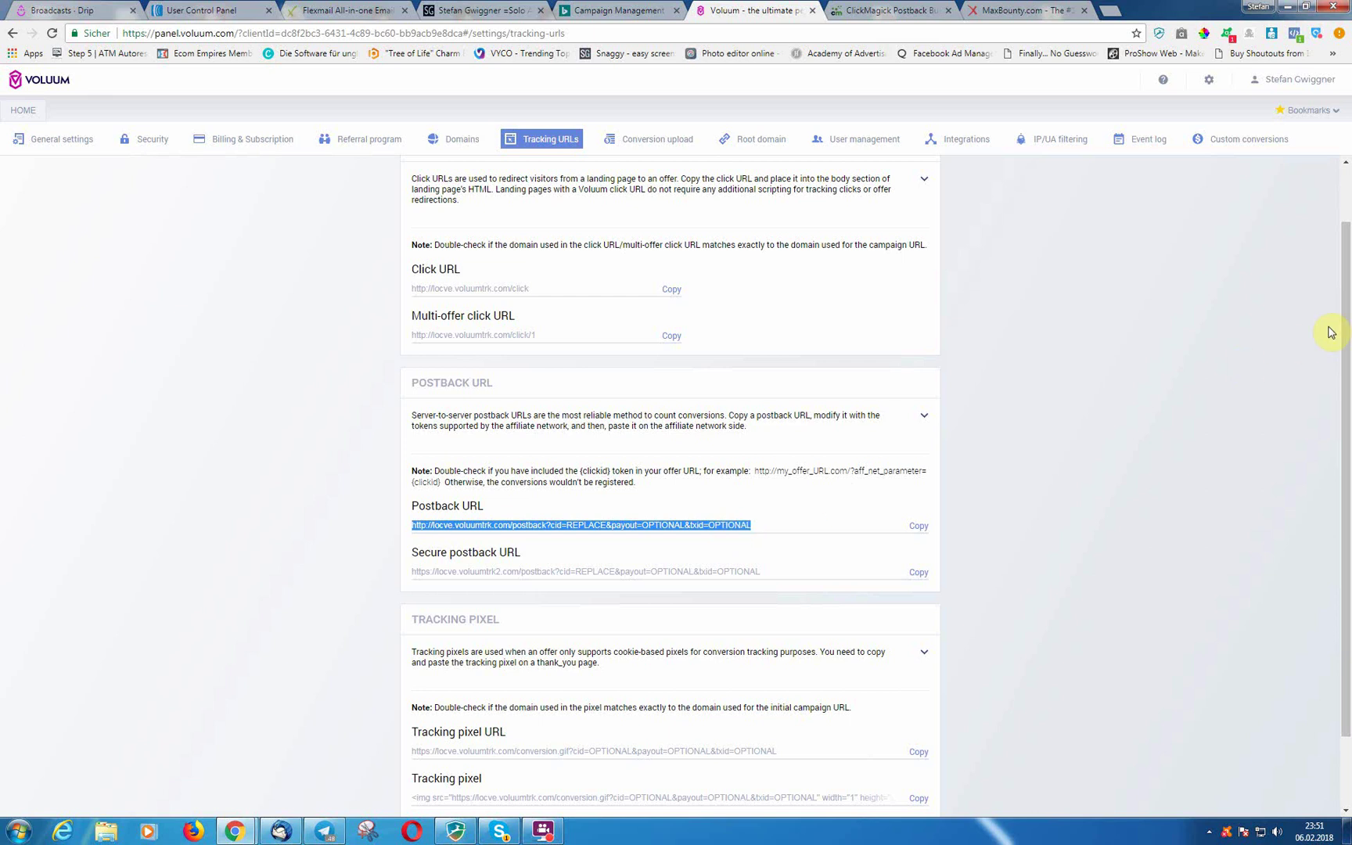
key("alt+Tab")
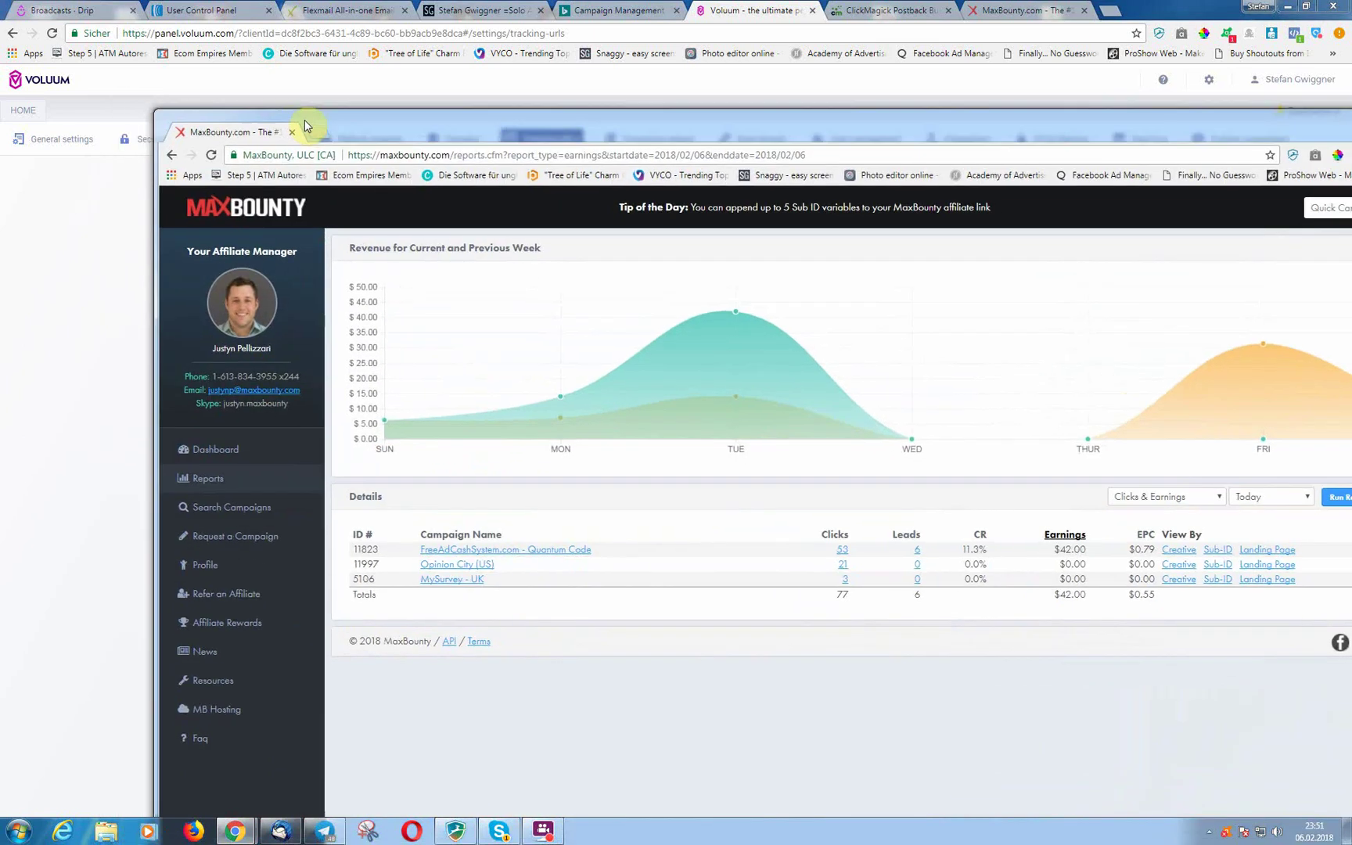
Dock the MaxBounty window back as a browser tab, close its duplicate, and return to Tracking URLs.
left_click_drag(199, 136, 1111, 14)
left_click(1191, 10)
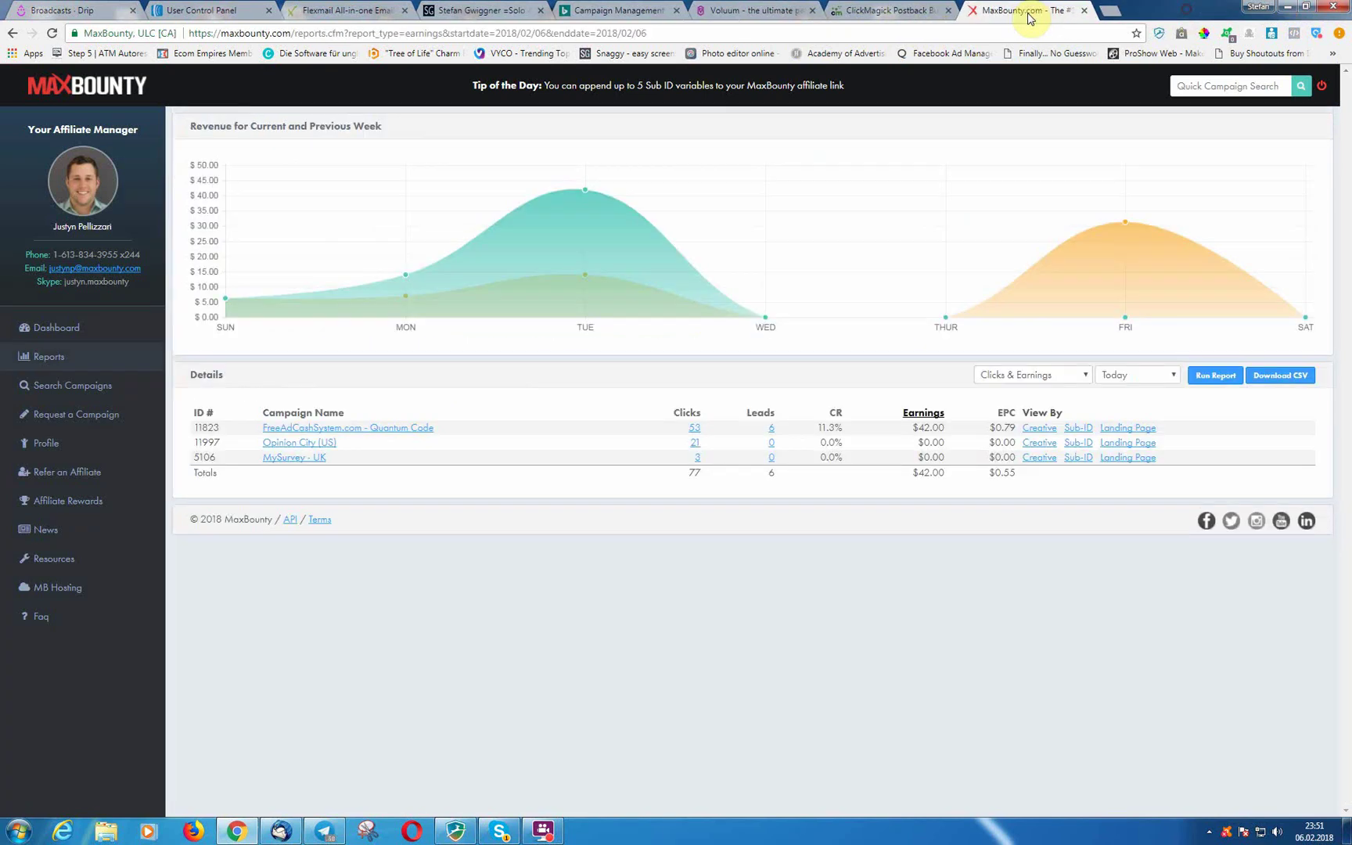
left_click(853, 12)
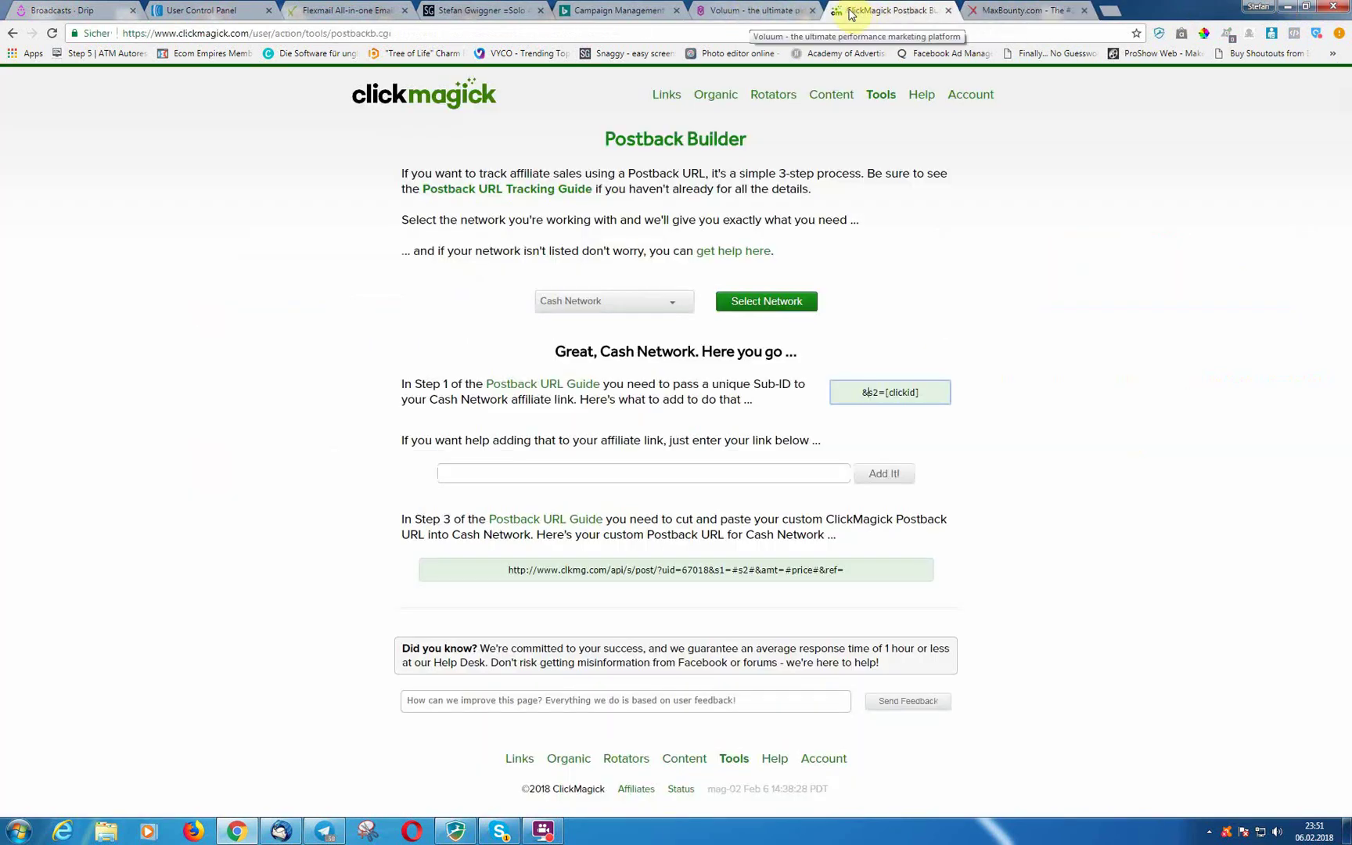
left_click(755, 10)
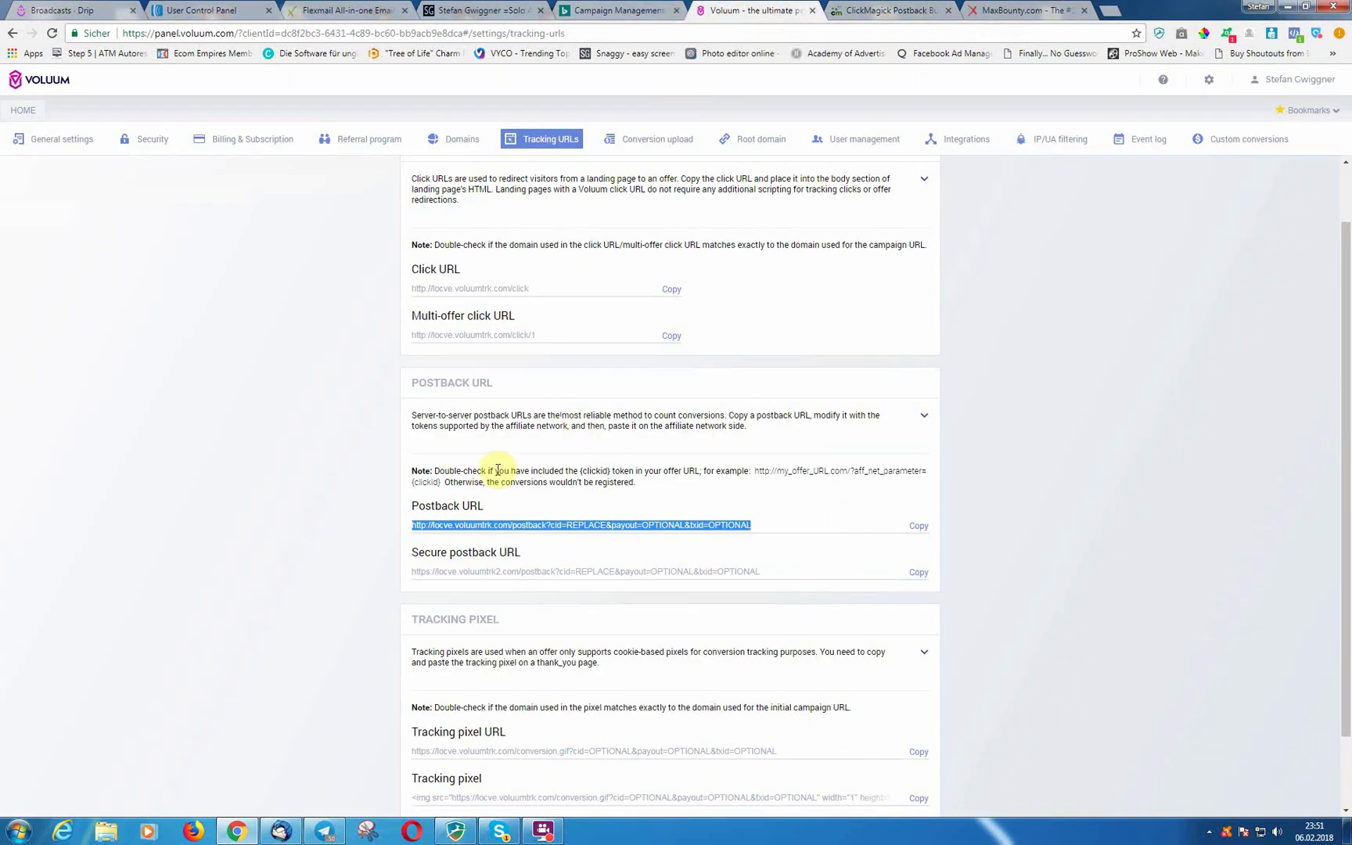
Paste the copied postback URL into a new Editor (Notepad) note, then switch back to Voluum.
left_click(22, 833)
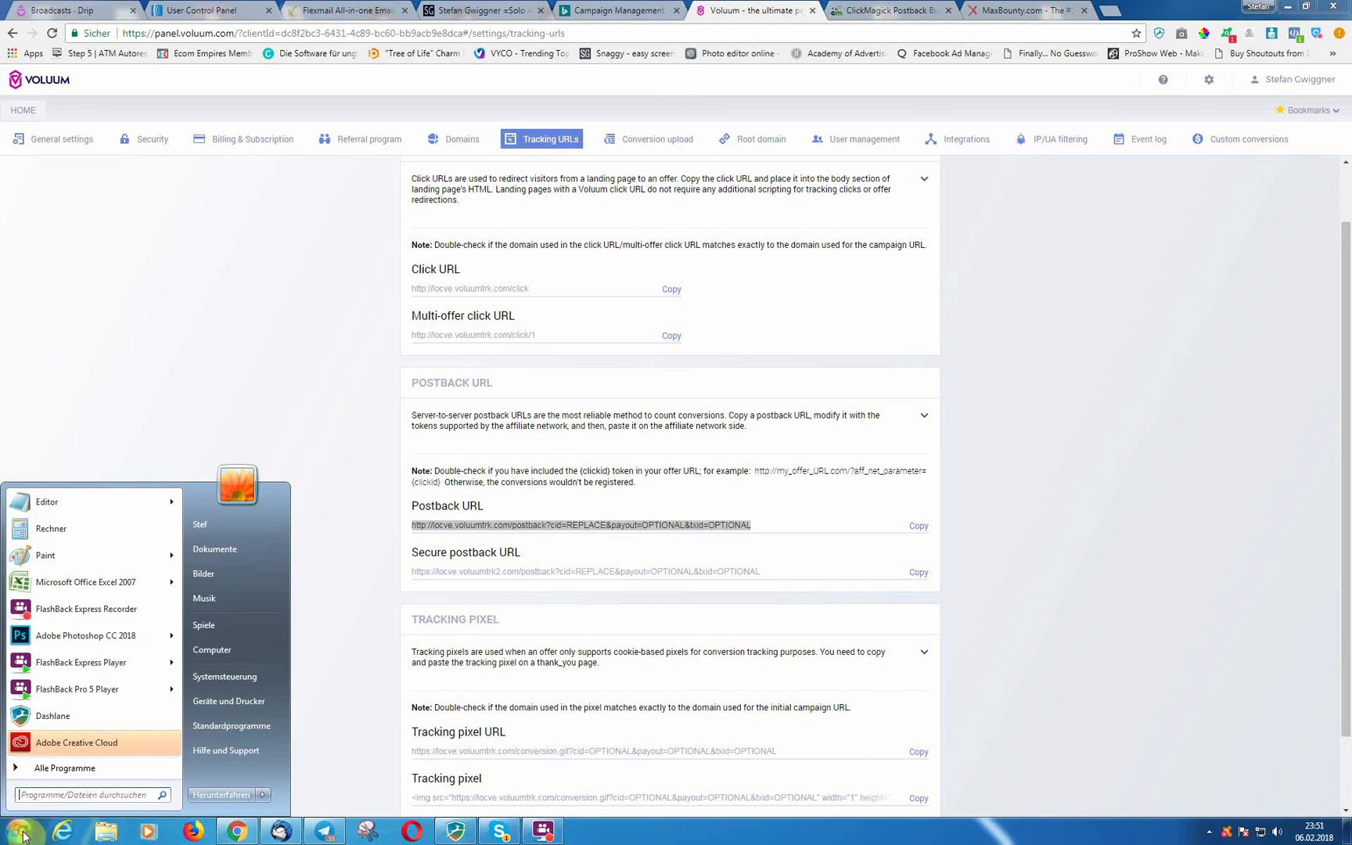
type("edi")
left_click(52, 520)
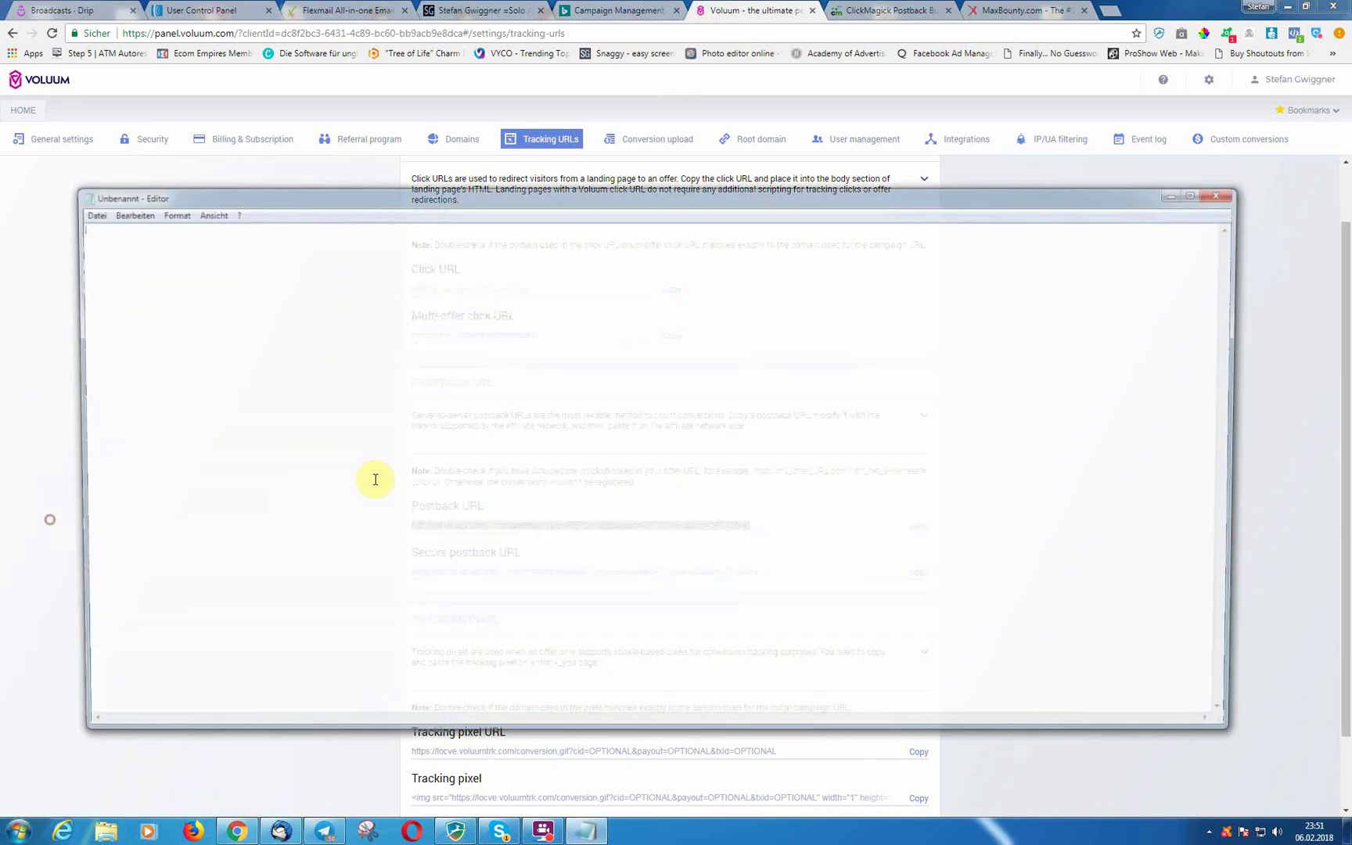
key("Return")
key("Return")
key("ctrl+v")
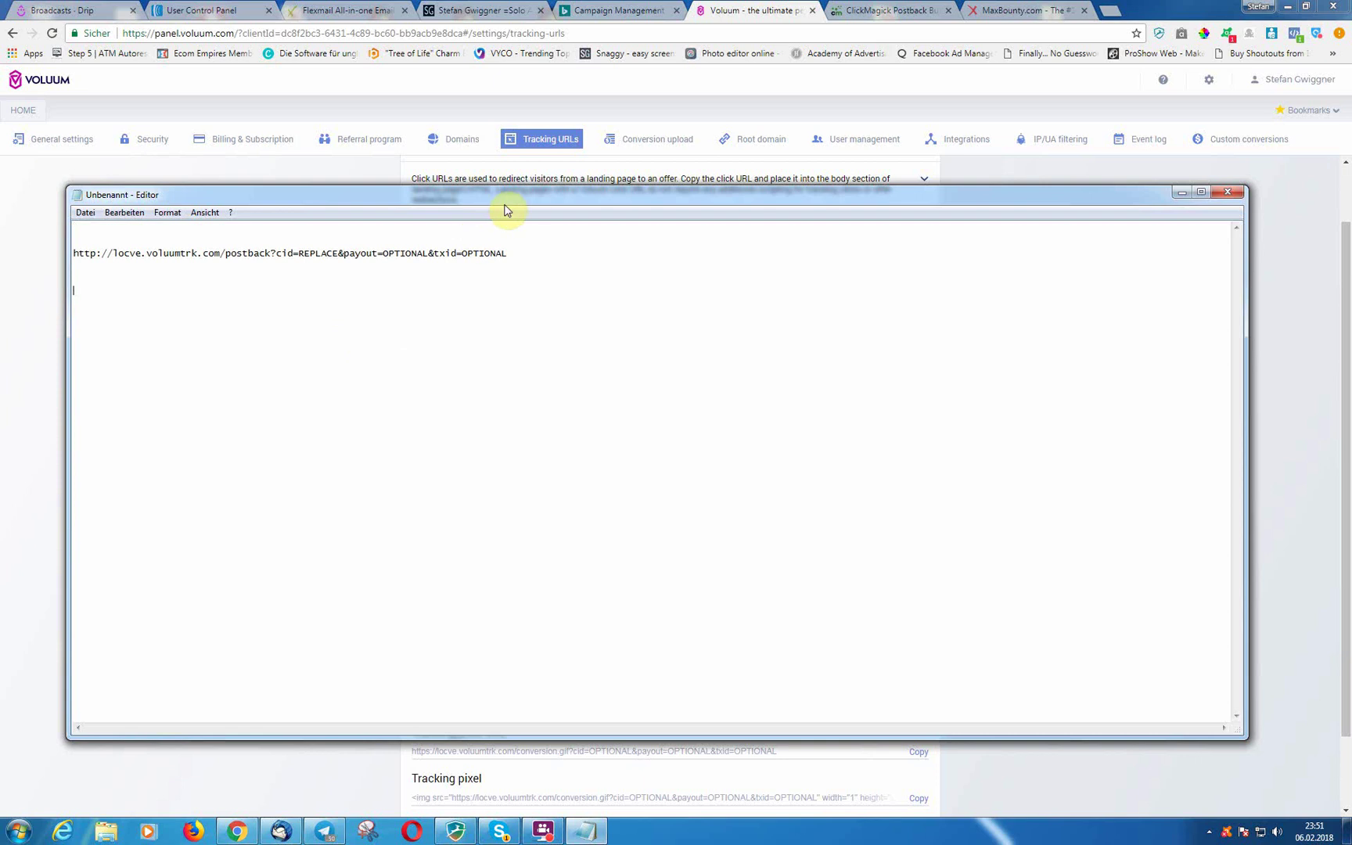
key("alt+Tab")
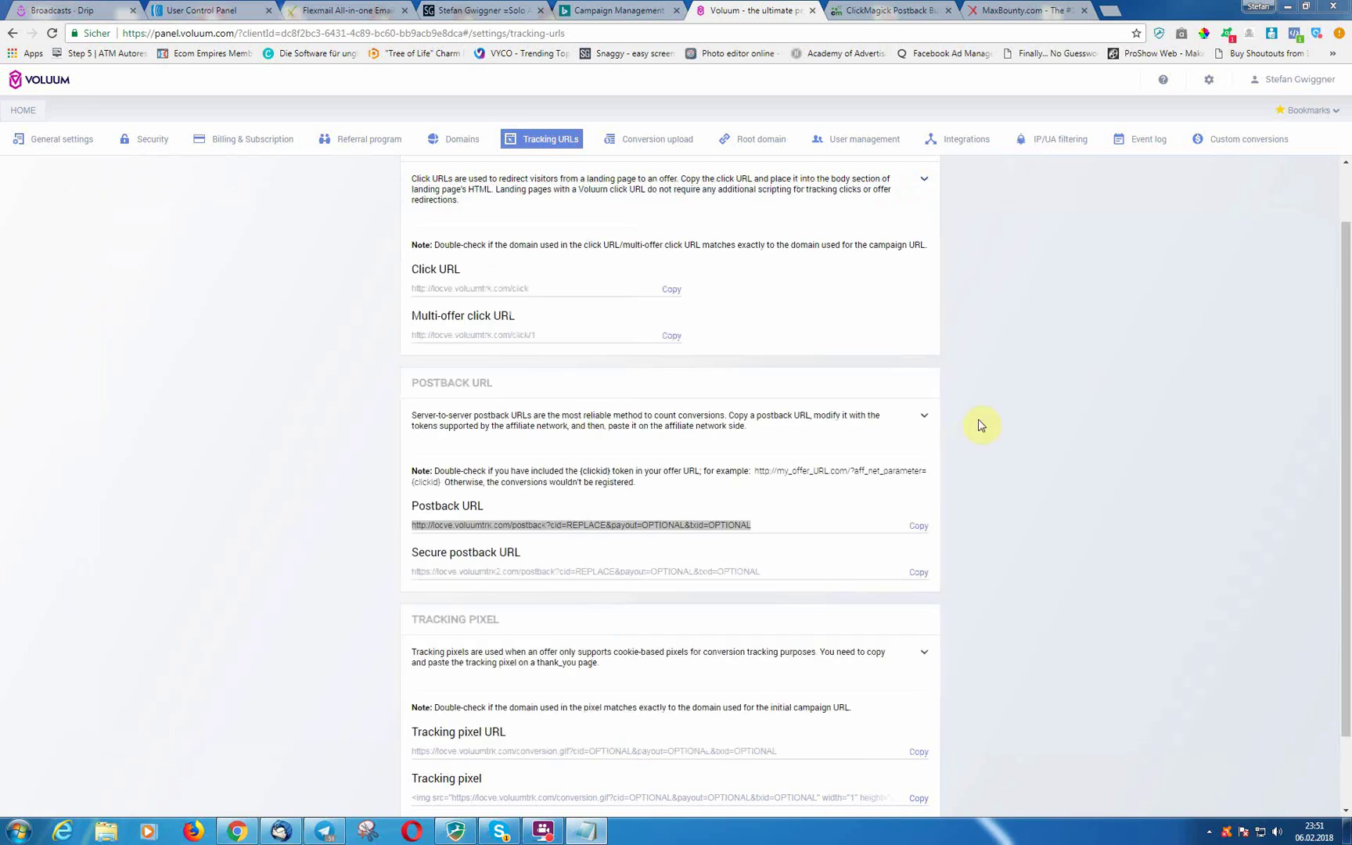
left_click(1001, 330)
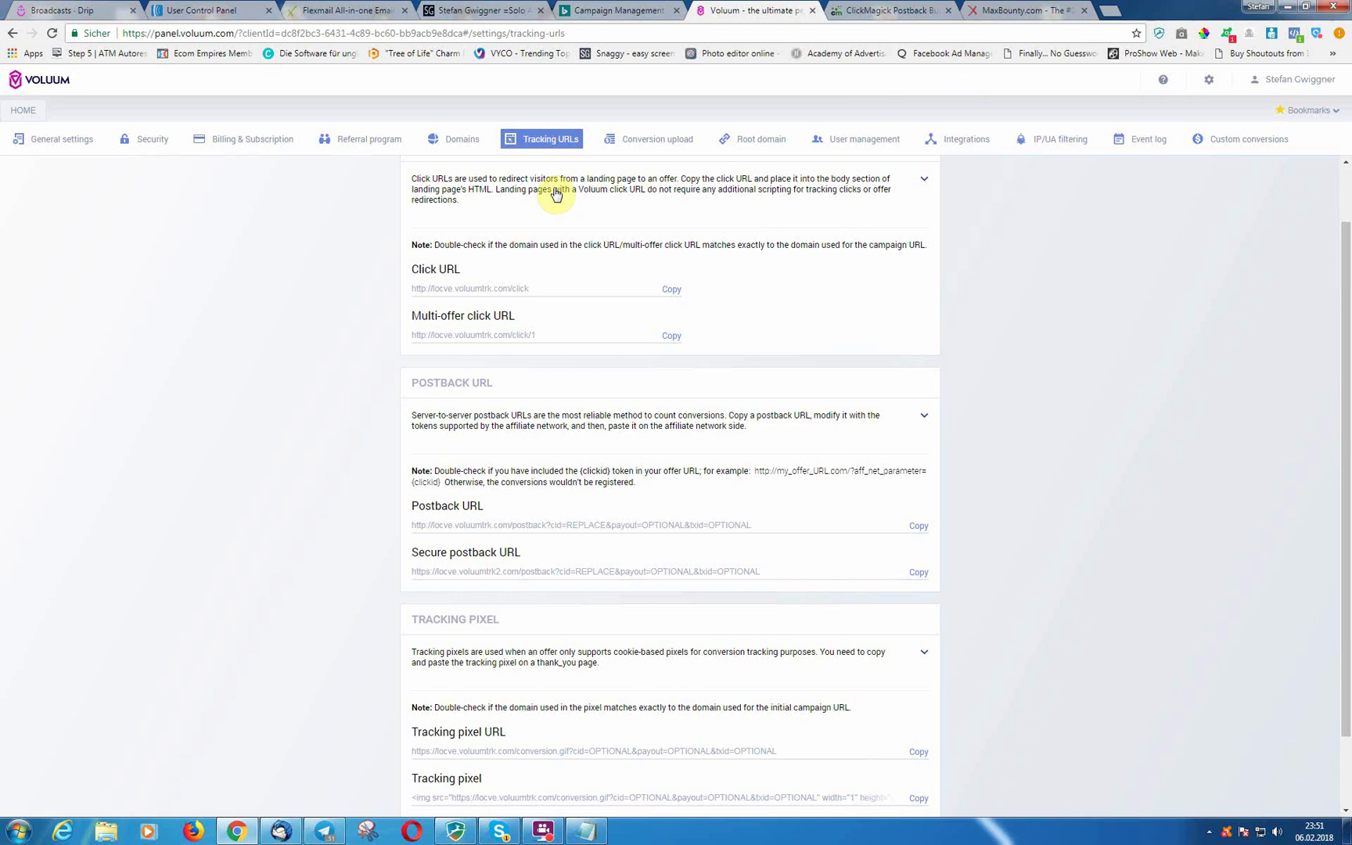
Go to HOME and select the Maxbounty - Global - 11823 freeadcash quantum offer in the Offers list.
scroll(341, 265, "up", 1)
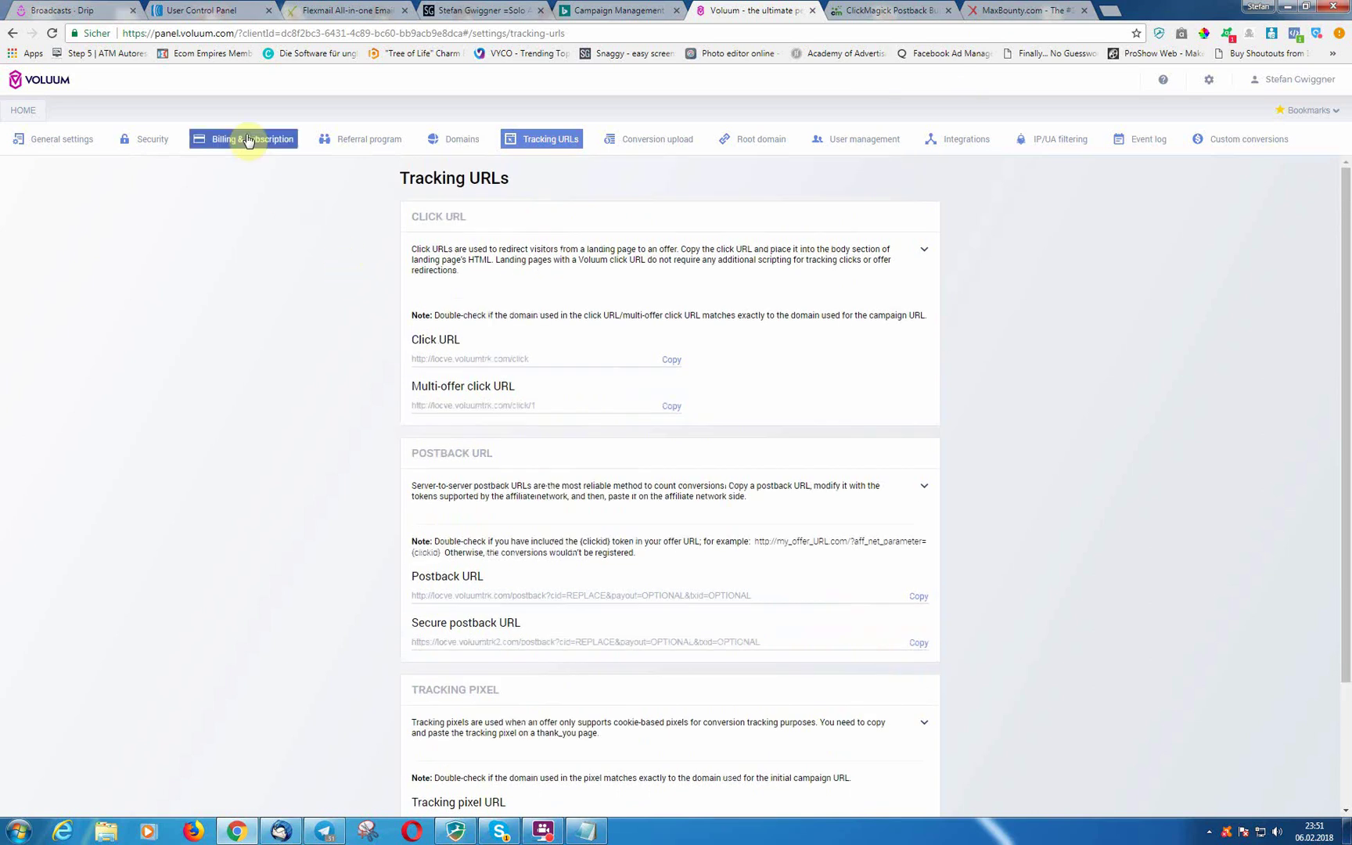
left_click(53, 143)
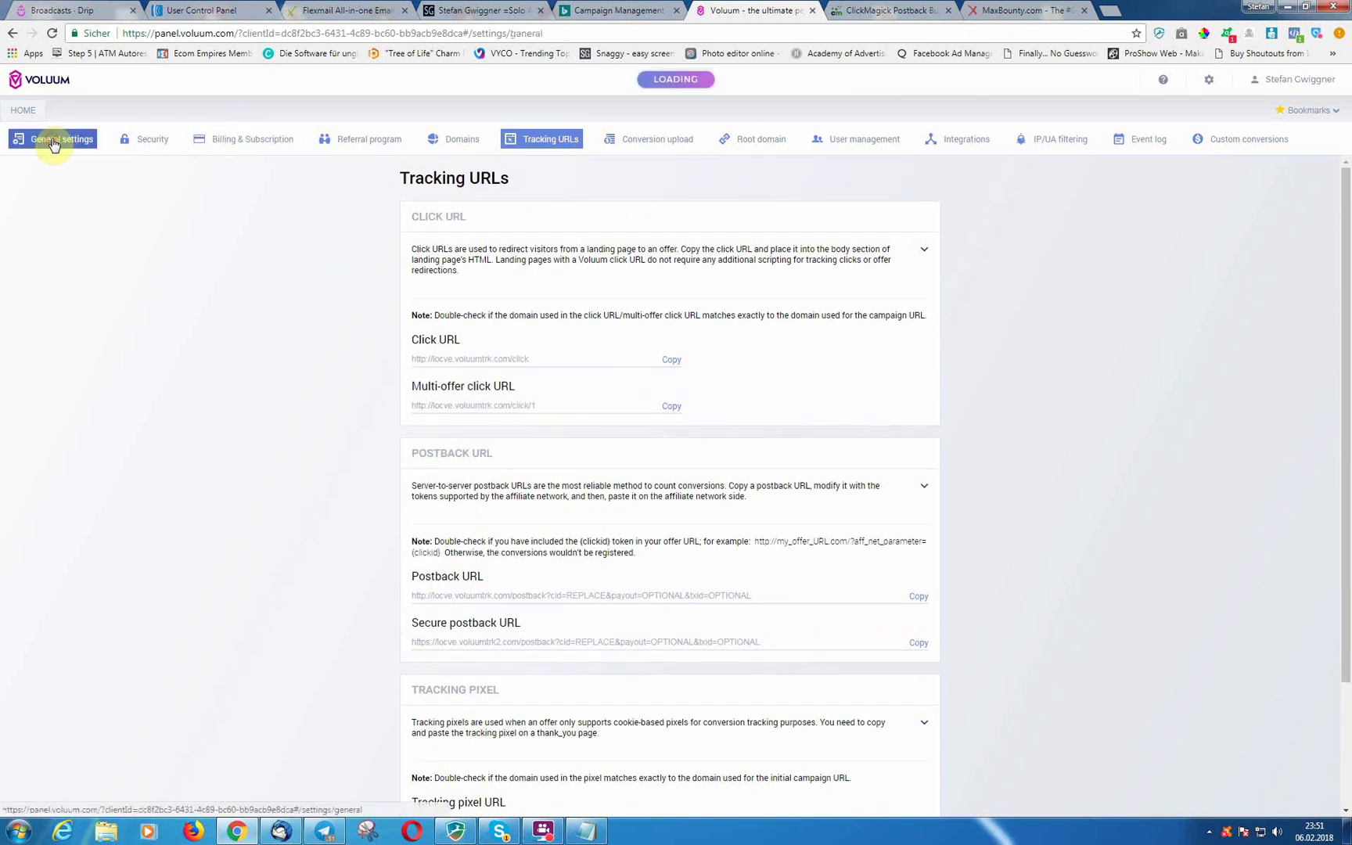
left_click(26, 111)
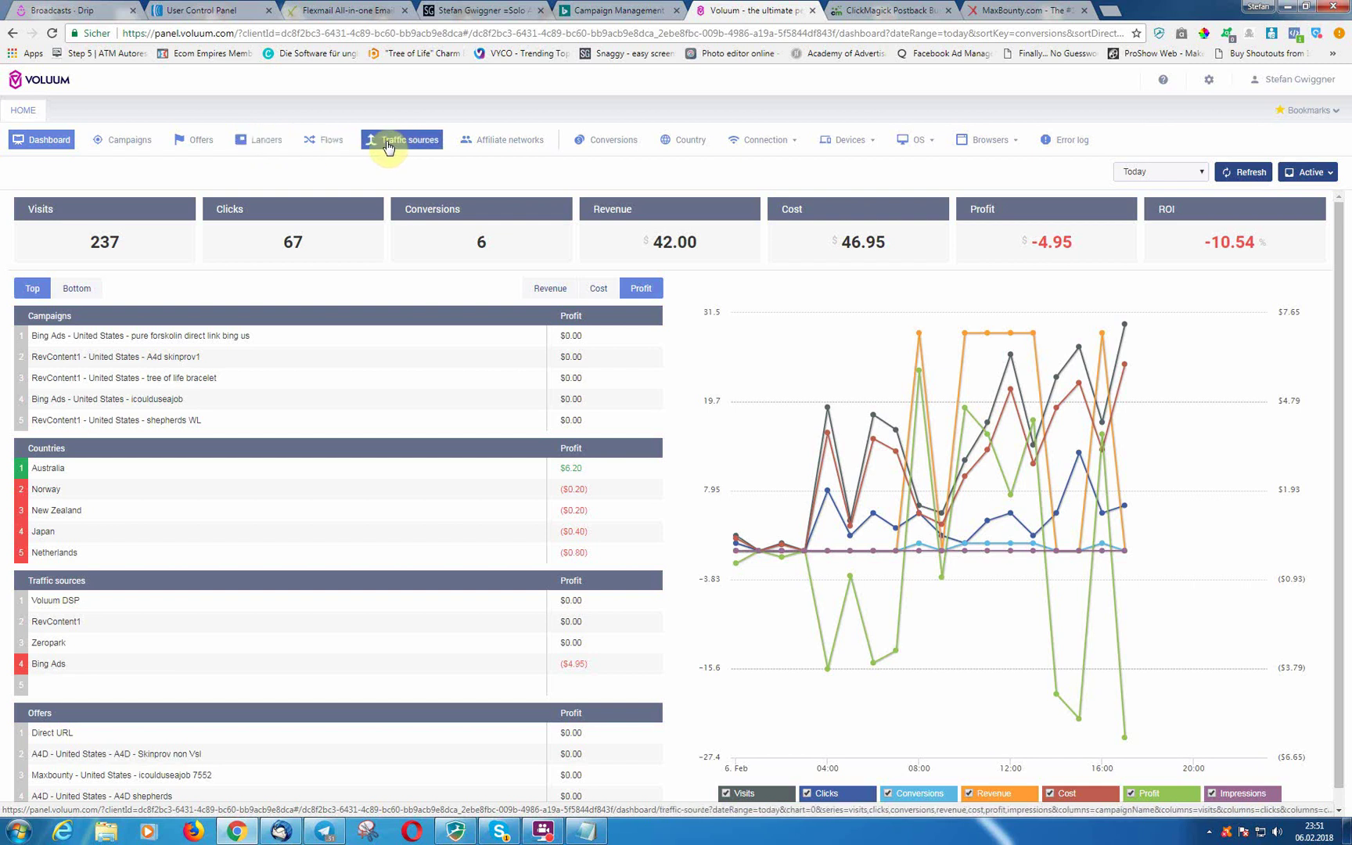
left_click(200, 144)
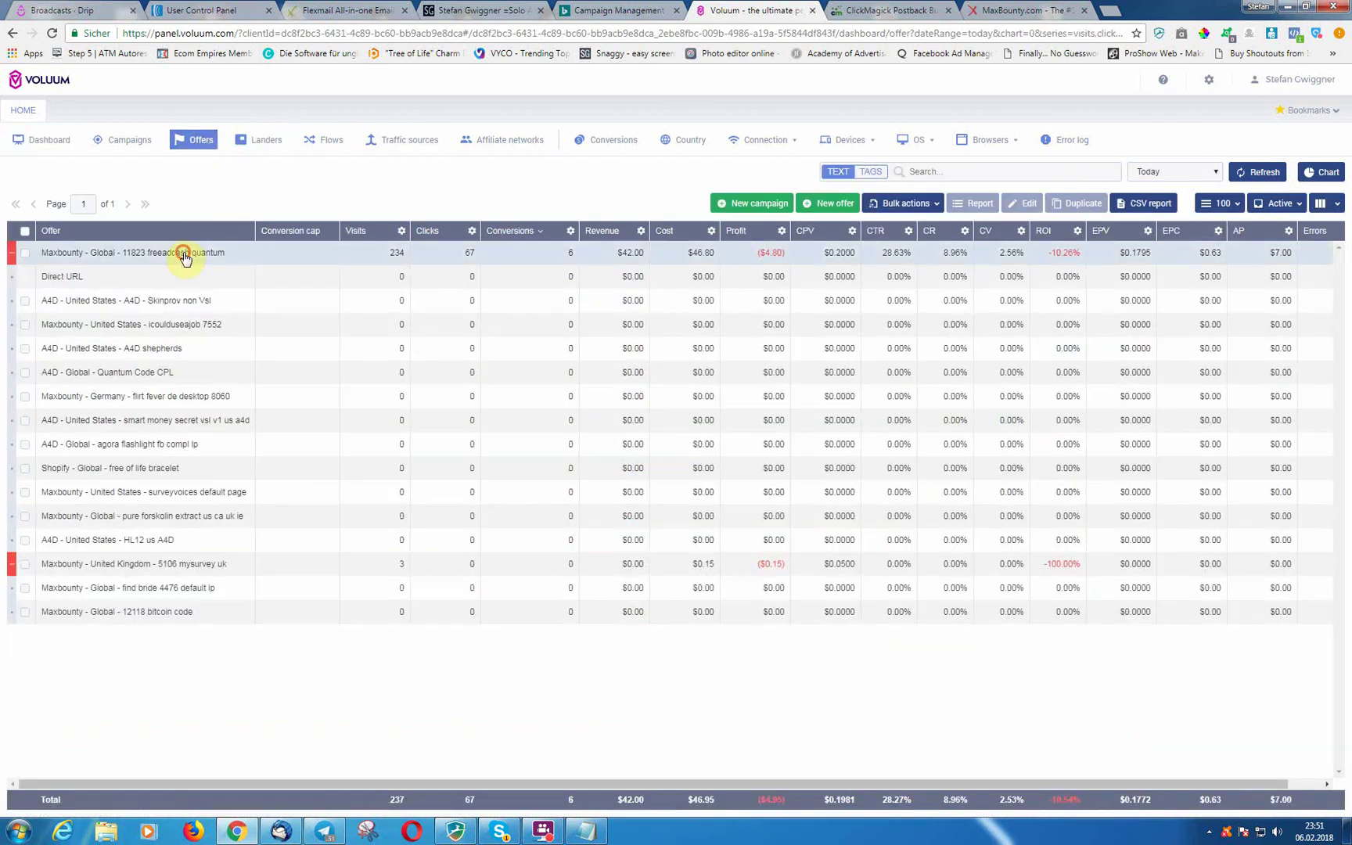
left_click(181, 255)
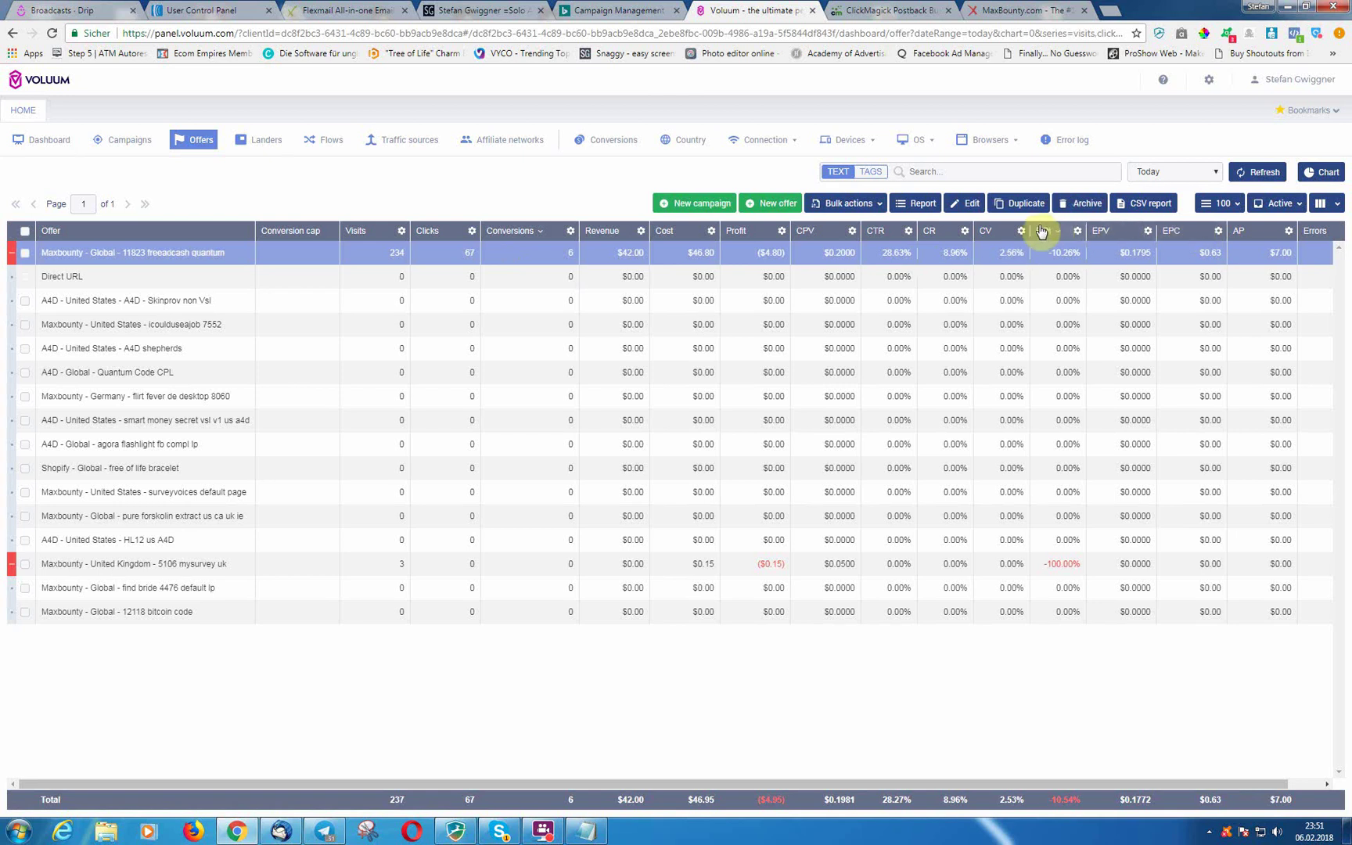
left_click(927, 208)
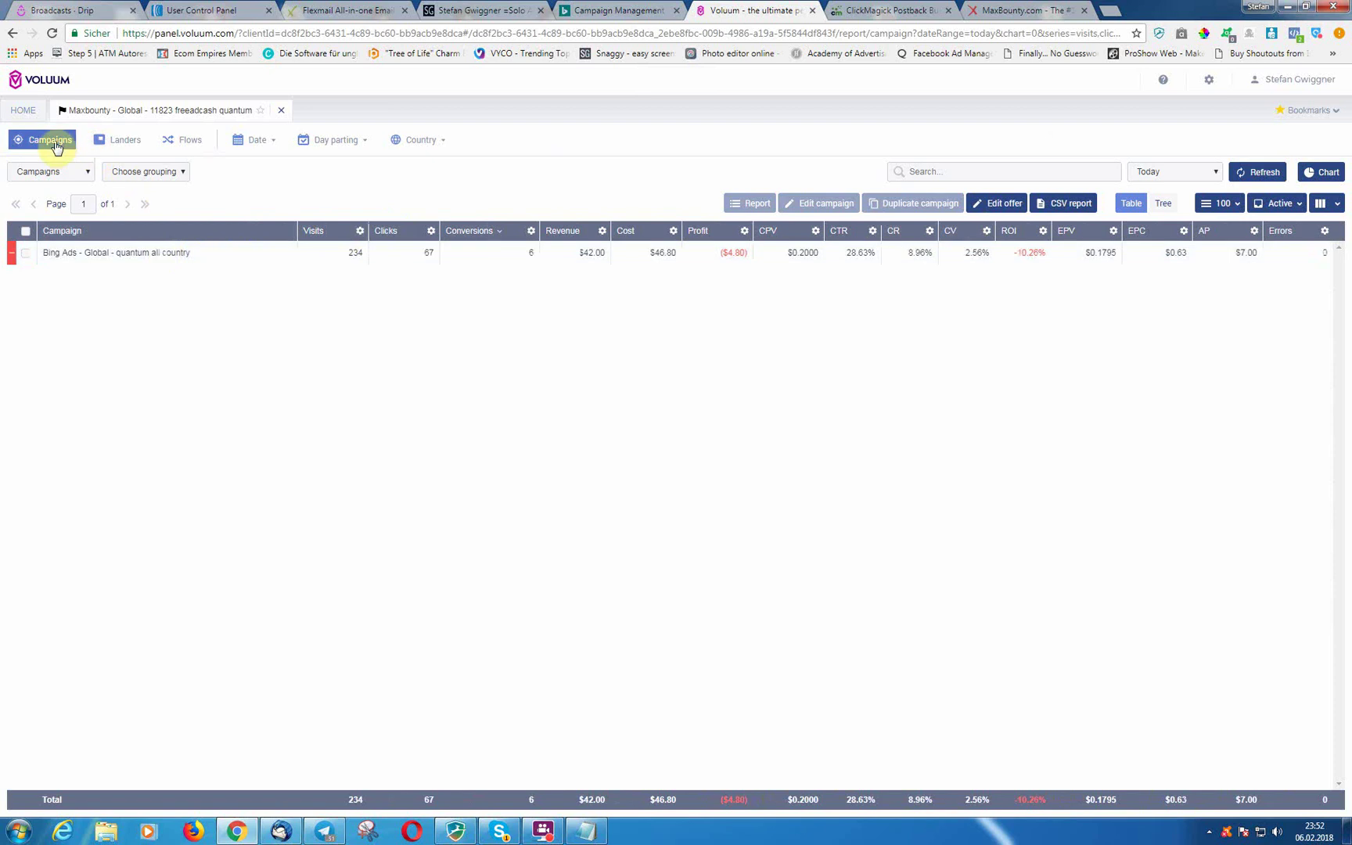
left_click(279, 113)
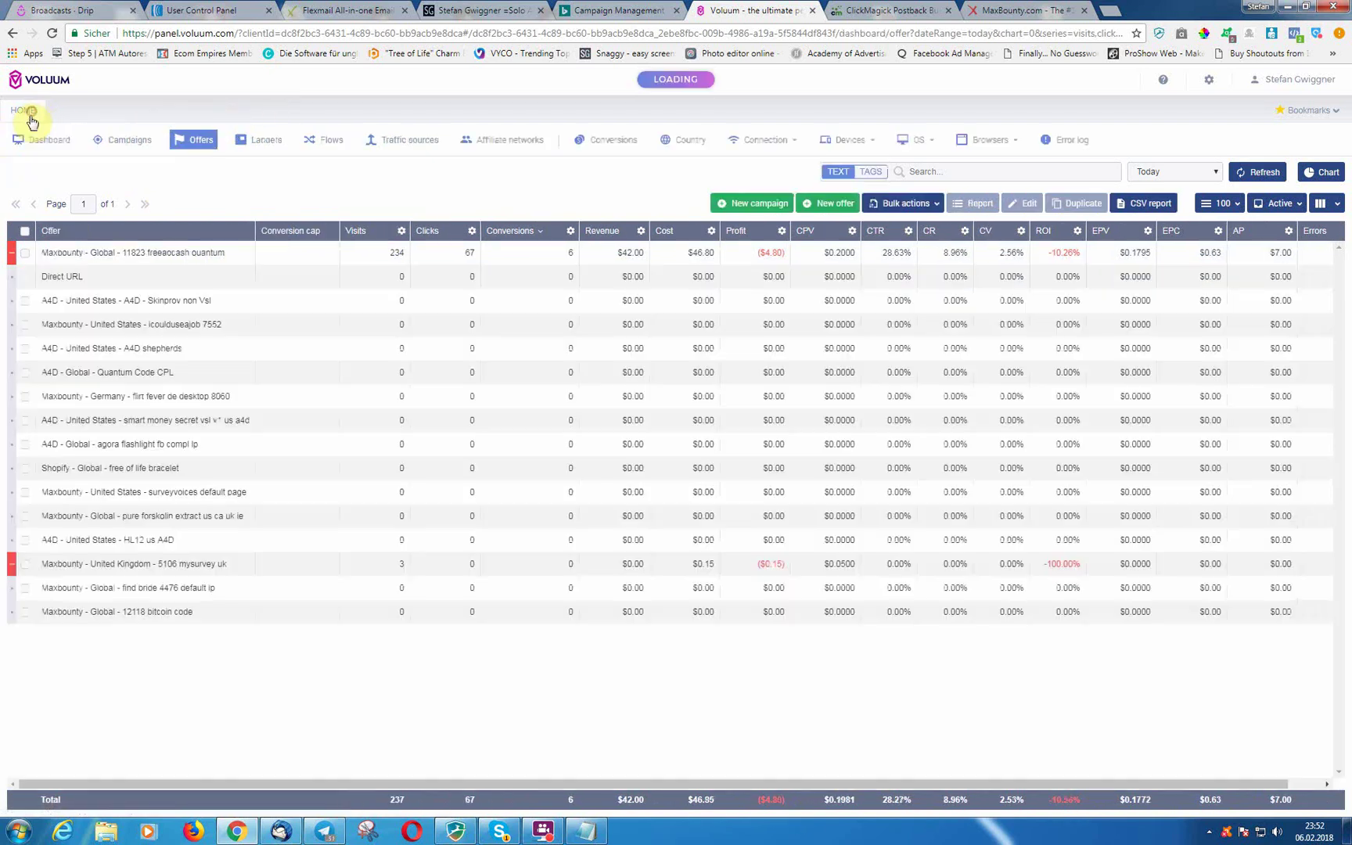
left_click(98, 258)
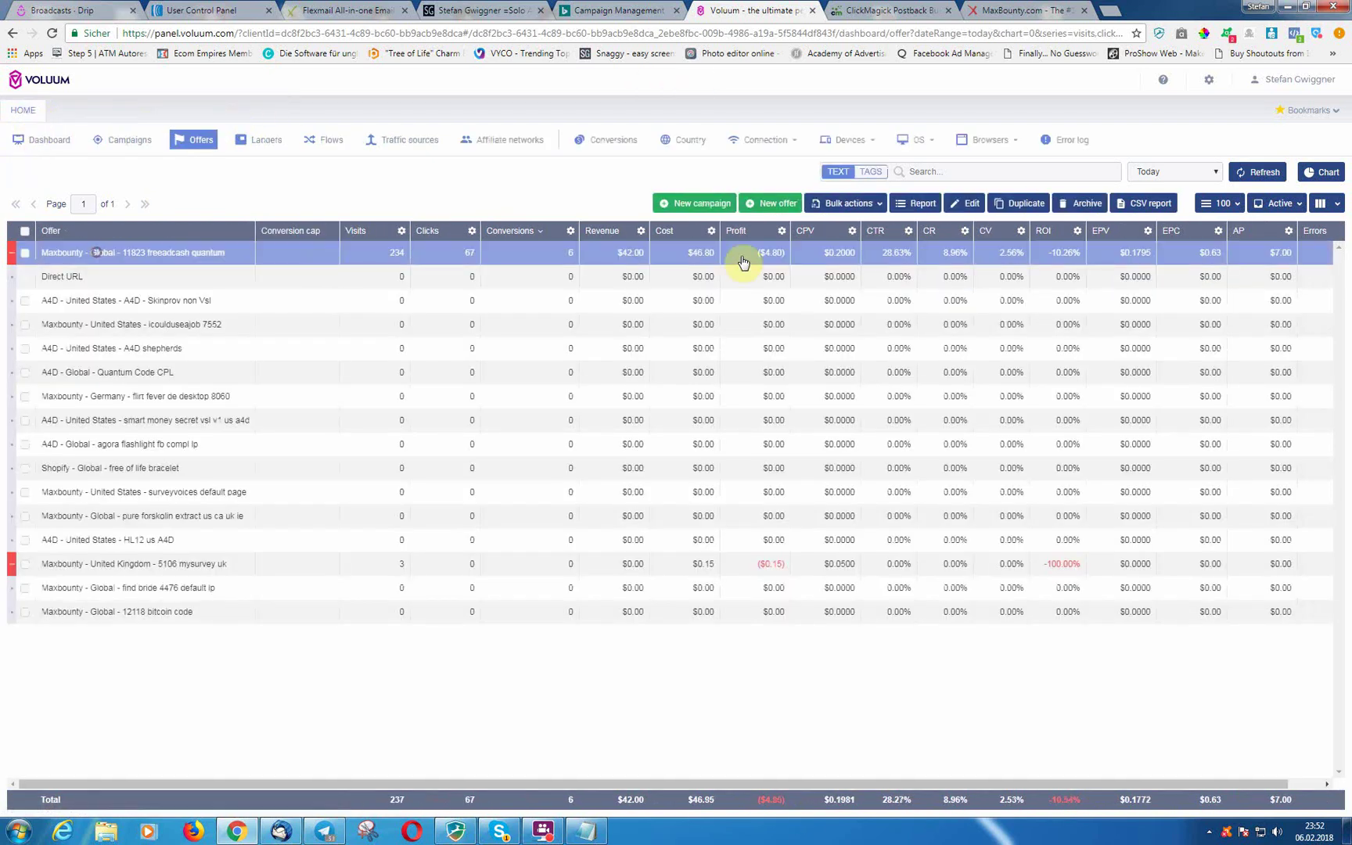
Check that the Maxbounty offer URL contains &s1={clickid}, then switch to MaxBounty's earnings report.
left_click(960, 203)
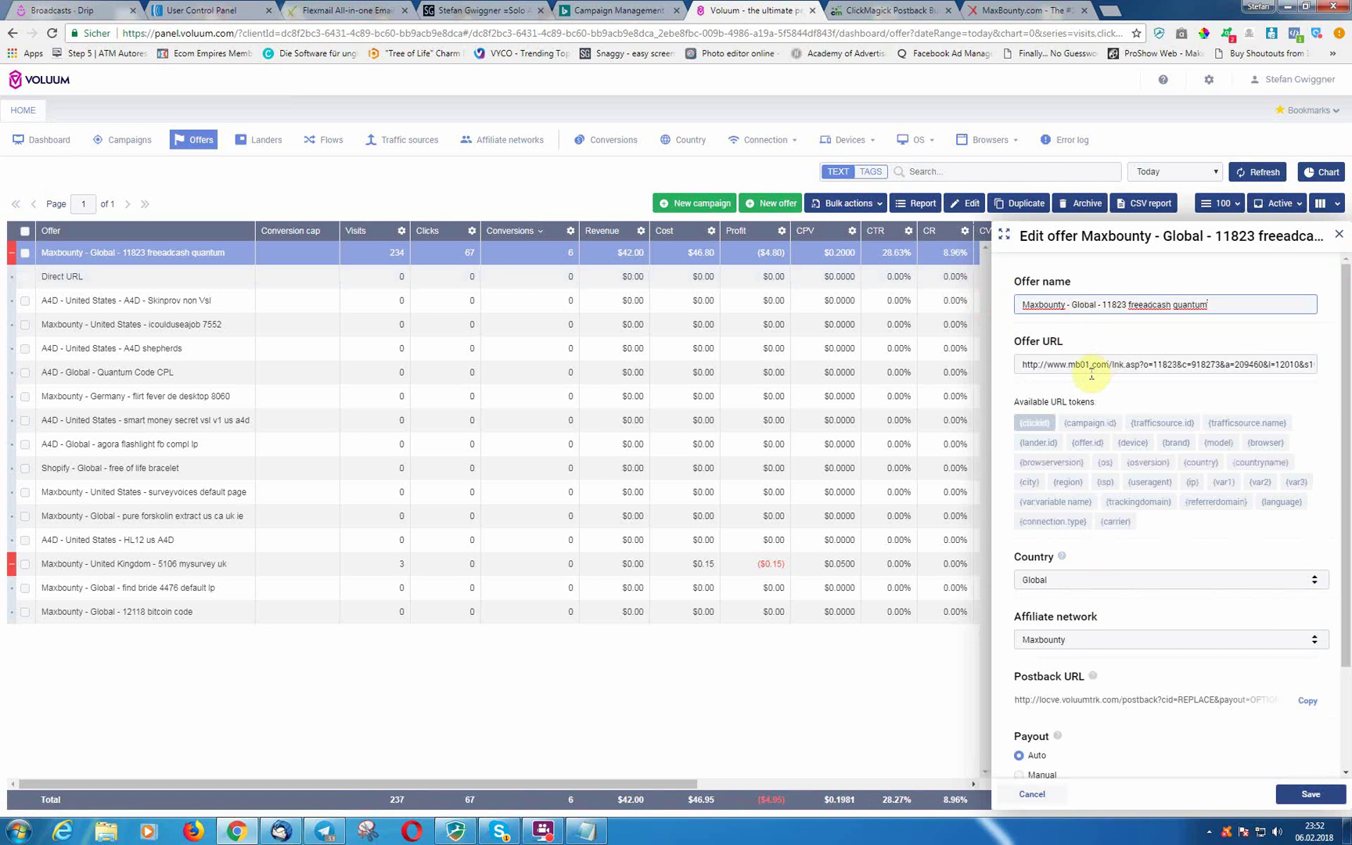
left_click_drag(1066, 368, 1321, 364)
left_click(1274, 367)
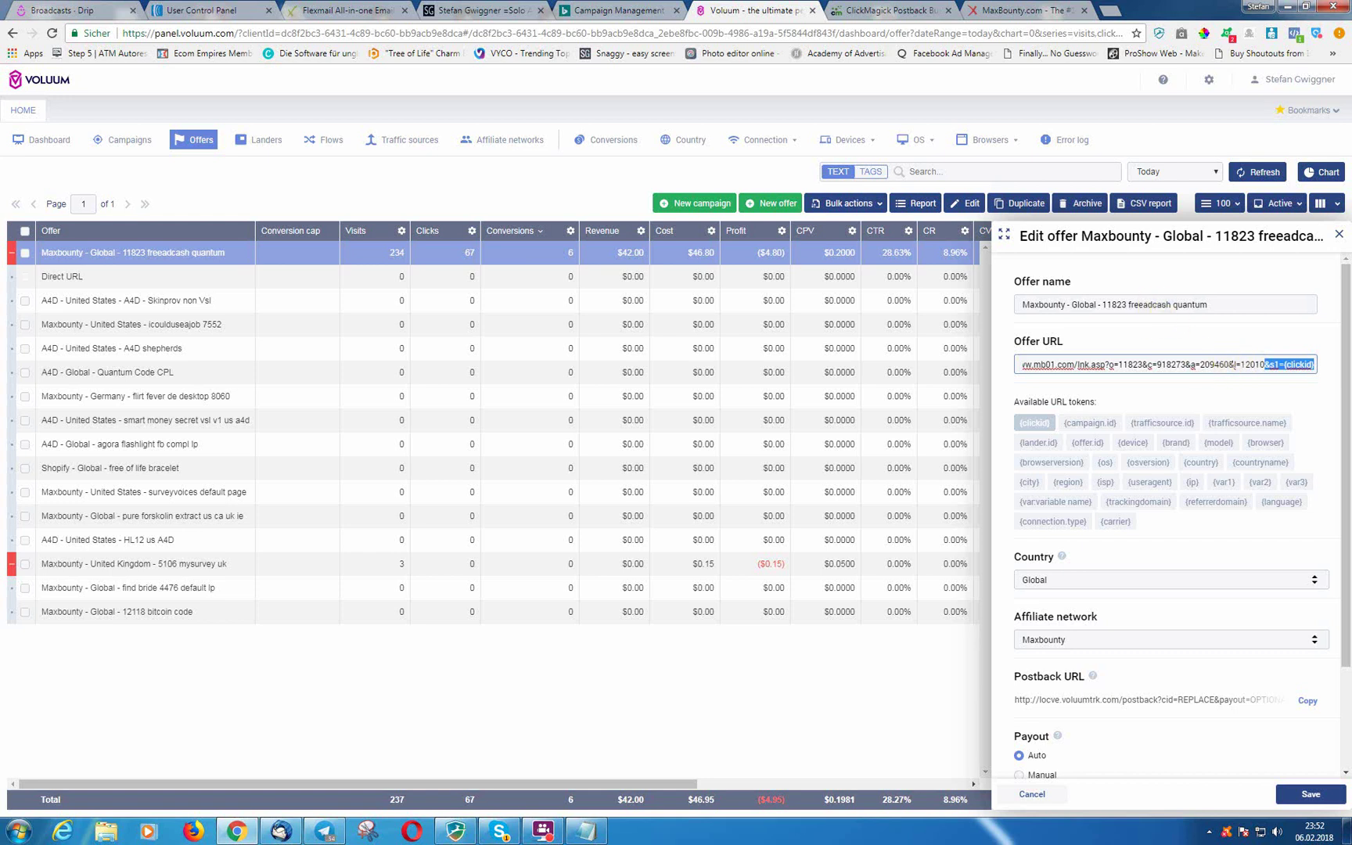
left_click(997, 11)
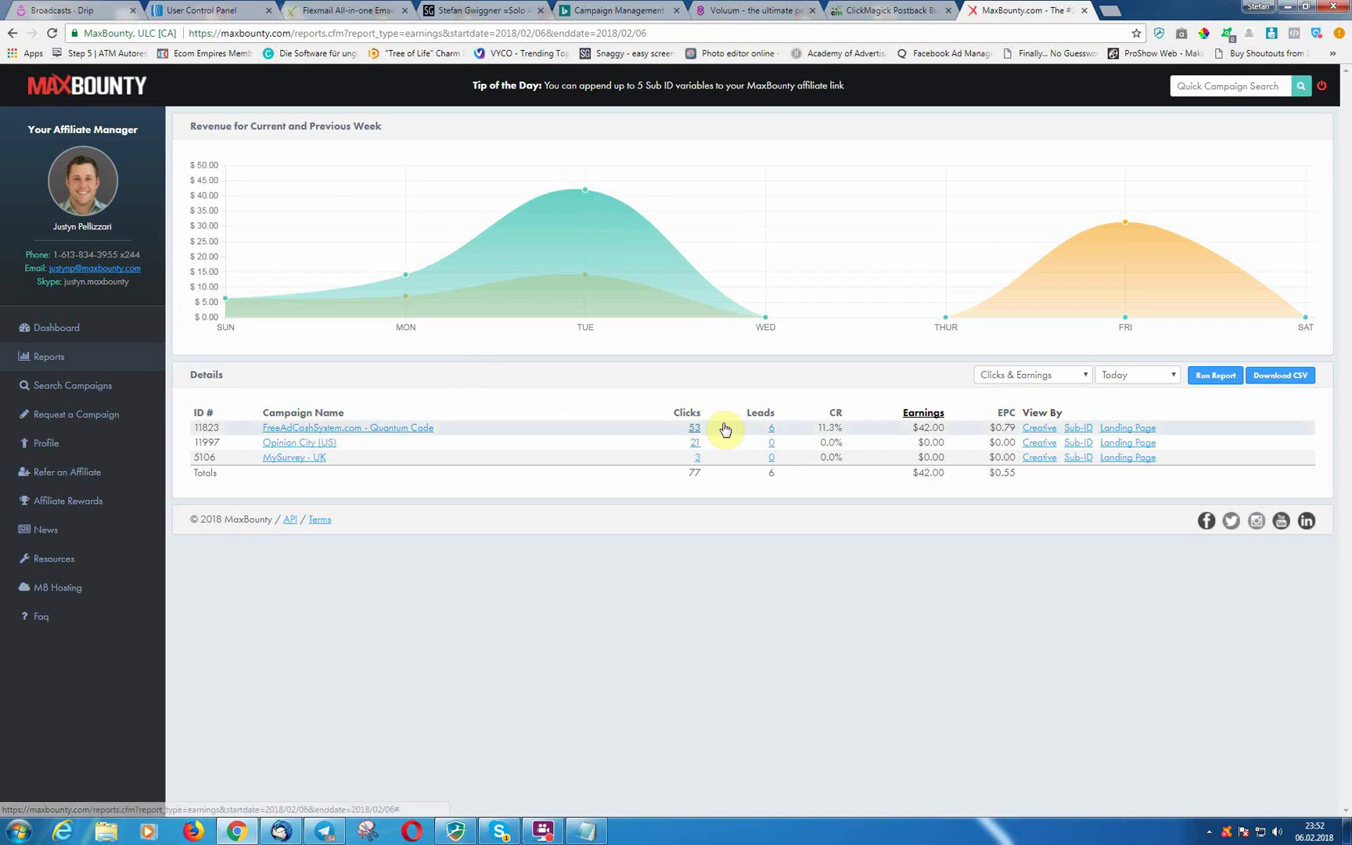
Show the Sub-ID breakdown for FreeAdCashSystem.com - Quantum Code and select the first Sub-ID.
left_click(1079, 429)
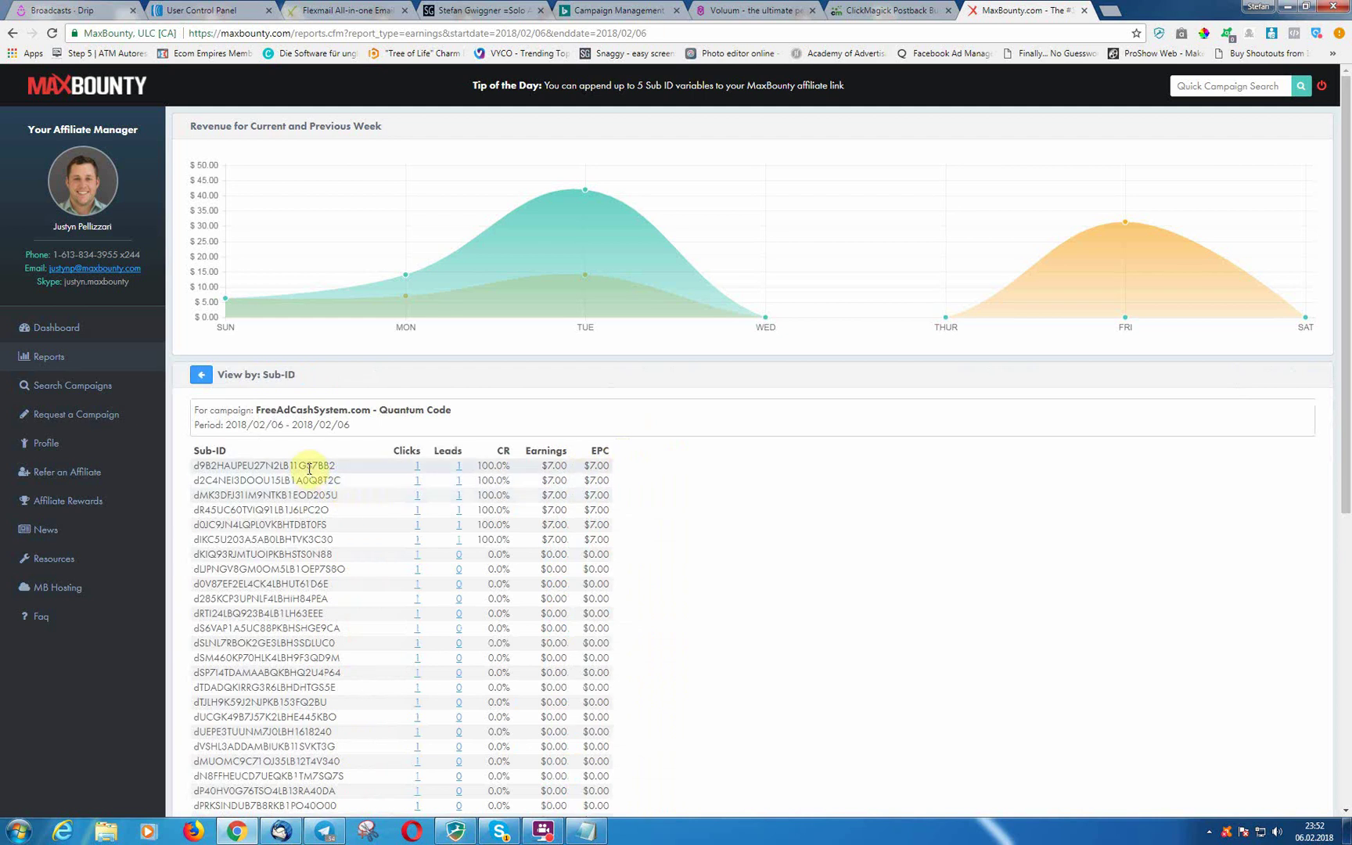
left_click_drag(194, 467, 342, 477)
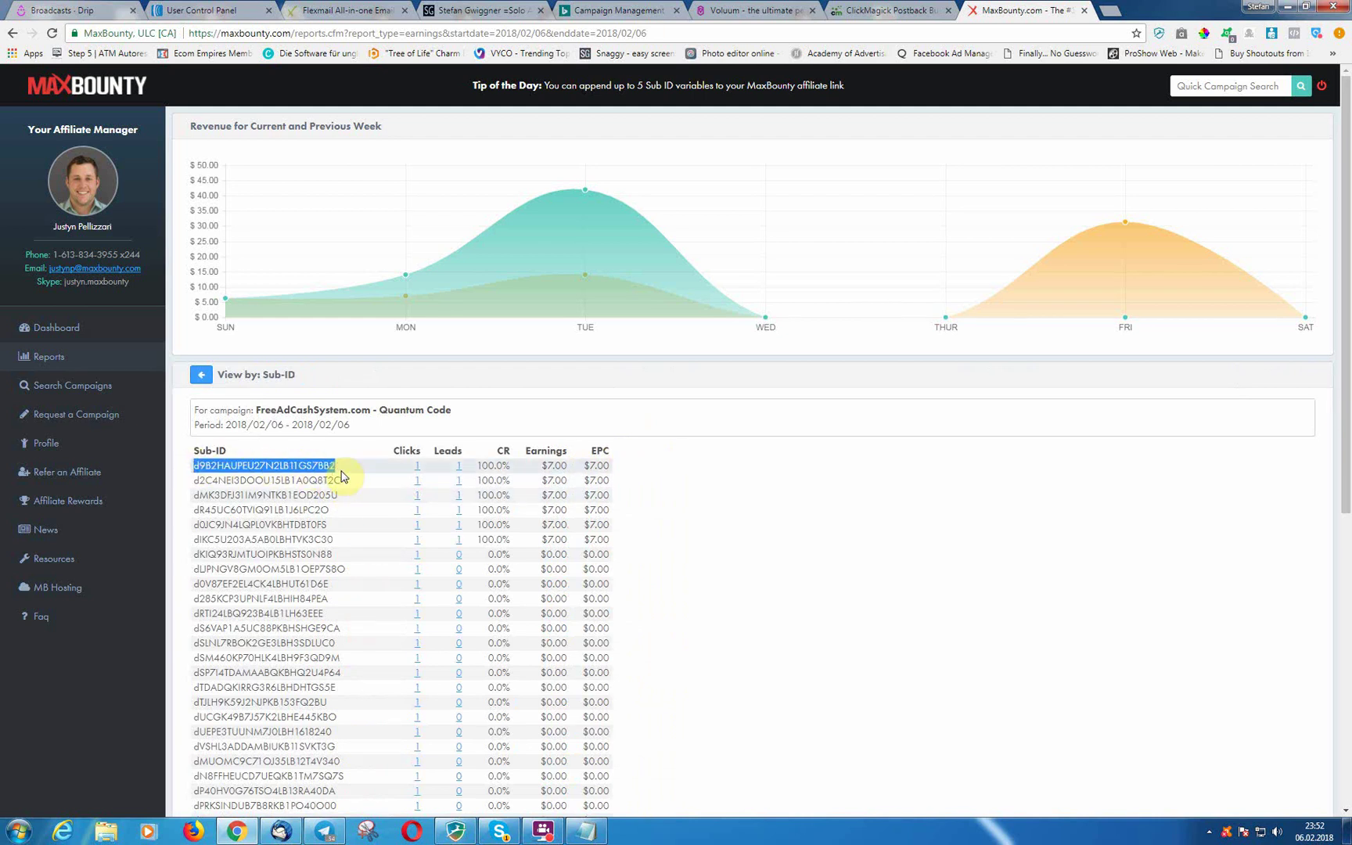
left_click(194, 466)
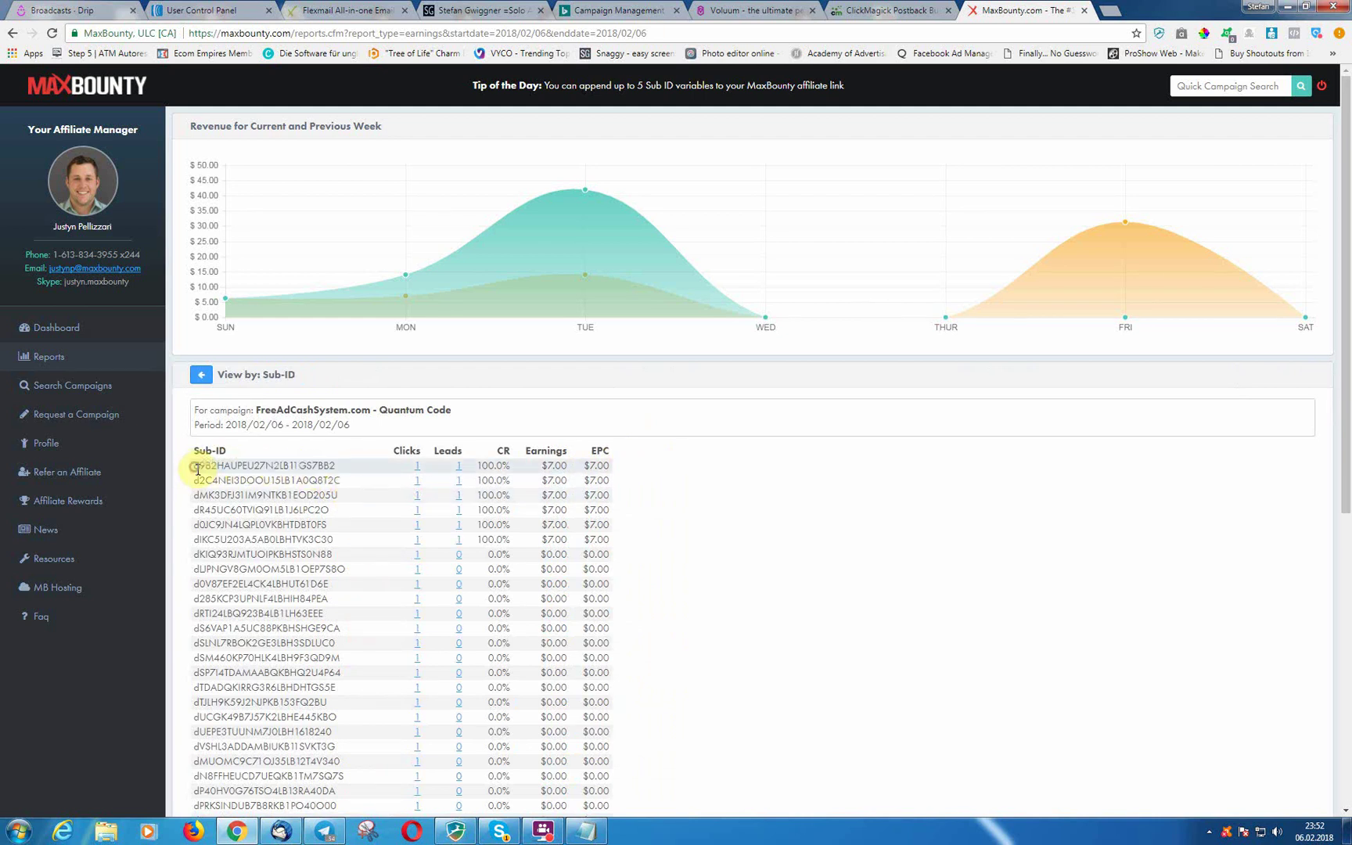
mouse_move(193, 467)
left_mouse_down()
mouse_move(356, 468)
mouse_move(197, 467)
left_mouse_up()
left_click(345, 468)
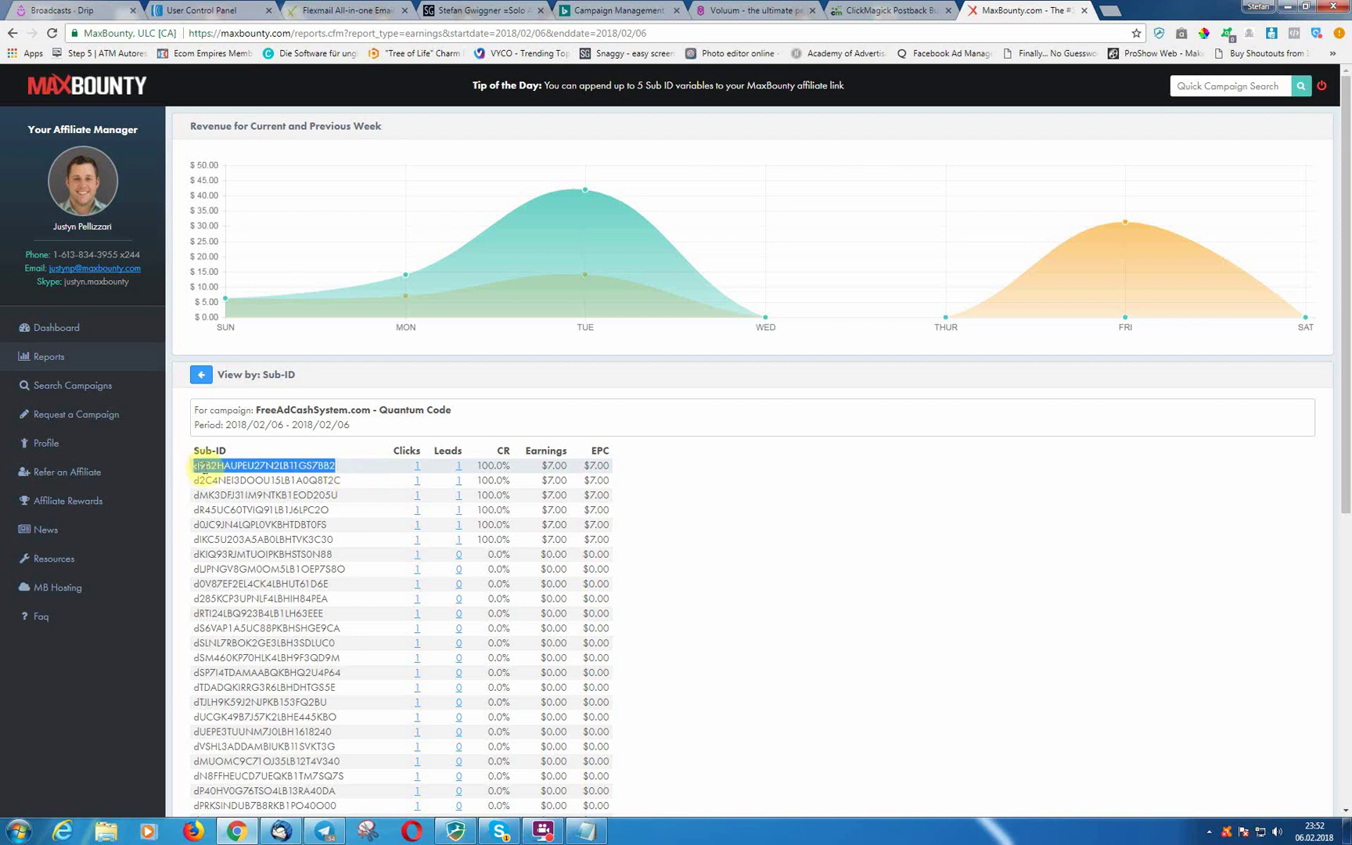
left_click_drag(205, 468, 196, 469)
left_click(203, 467)
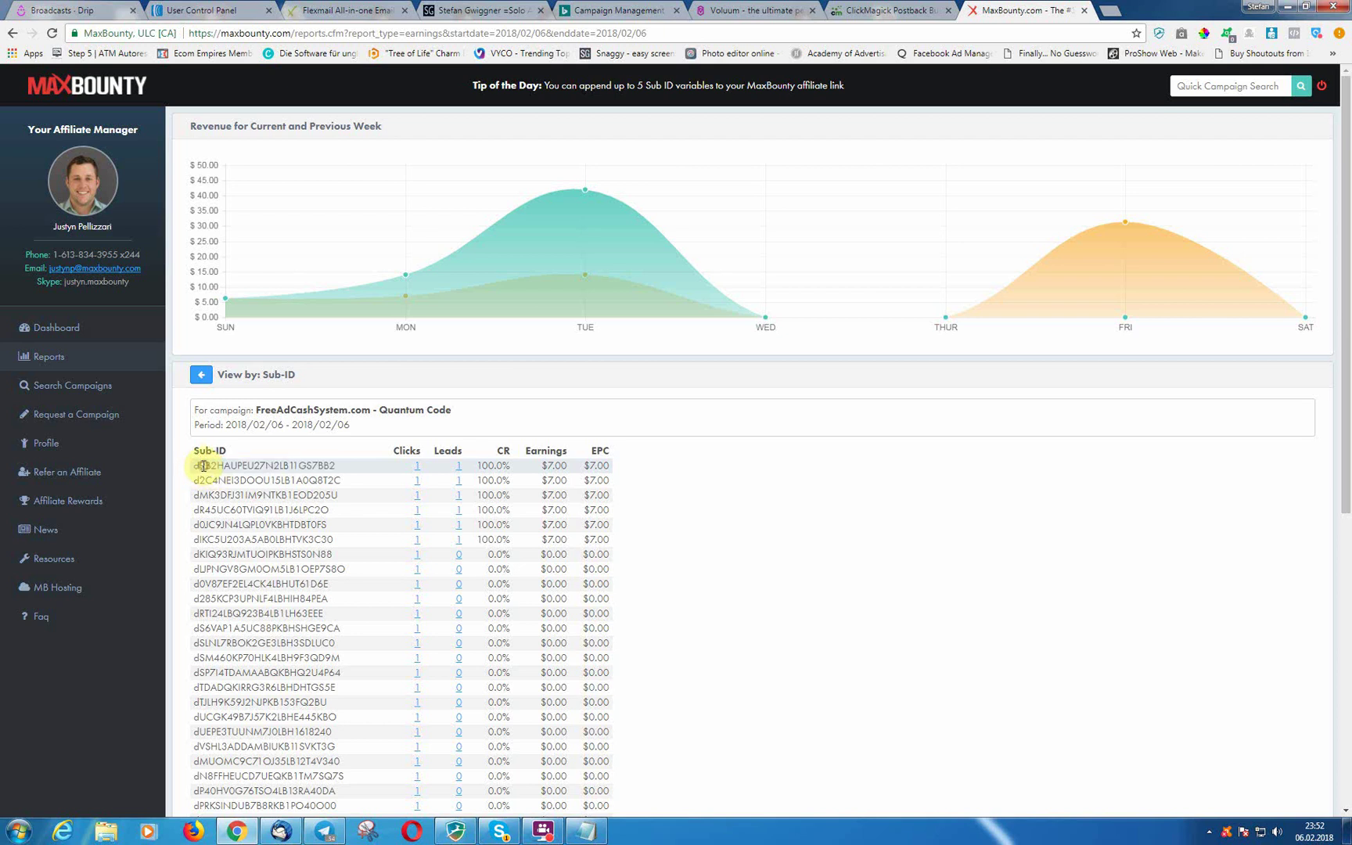
left_click_drag(198, 465, 339, 472)
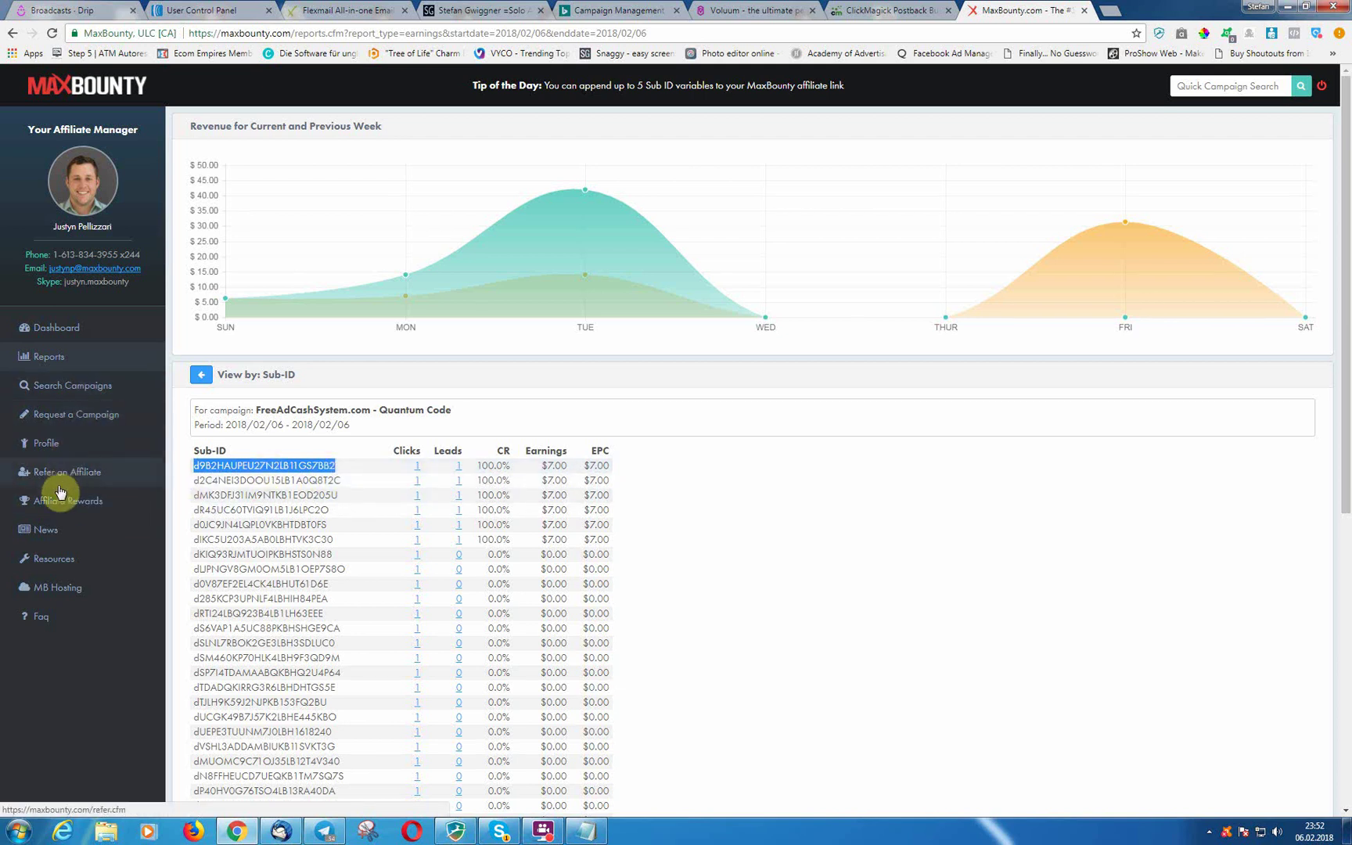
Open Edit Profile and find the Default Callback Code under Promotion Methods.
left_click(54, 444)
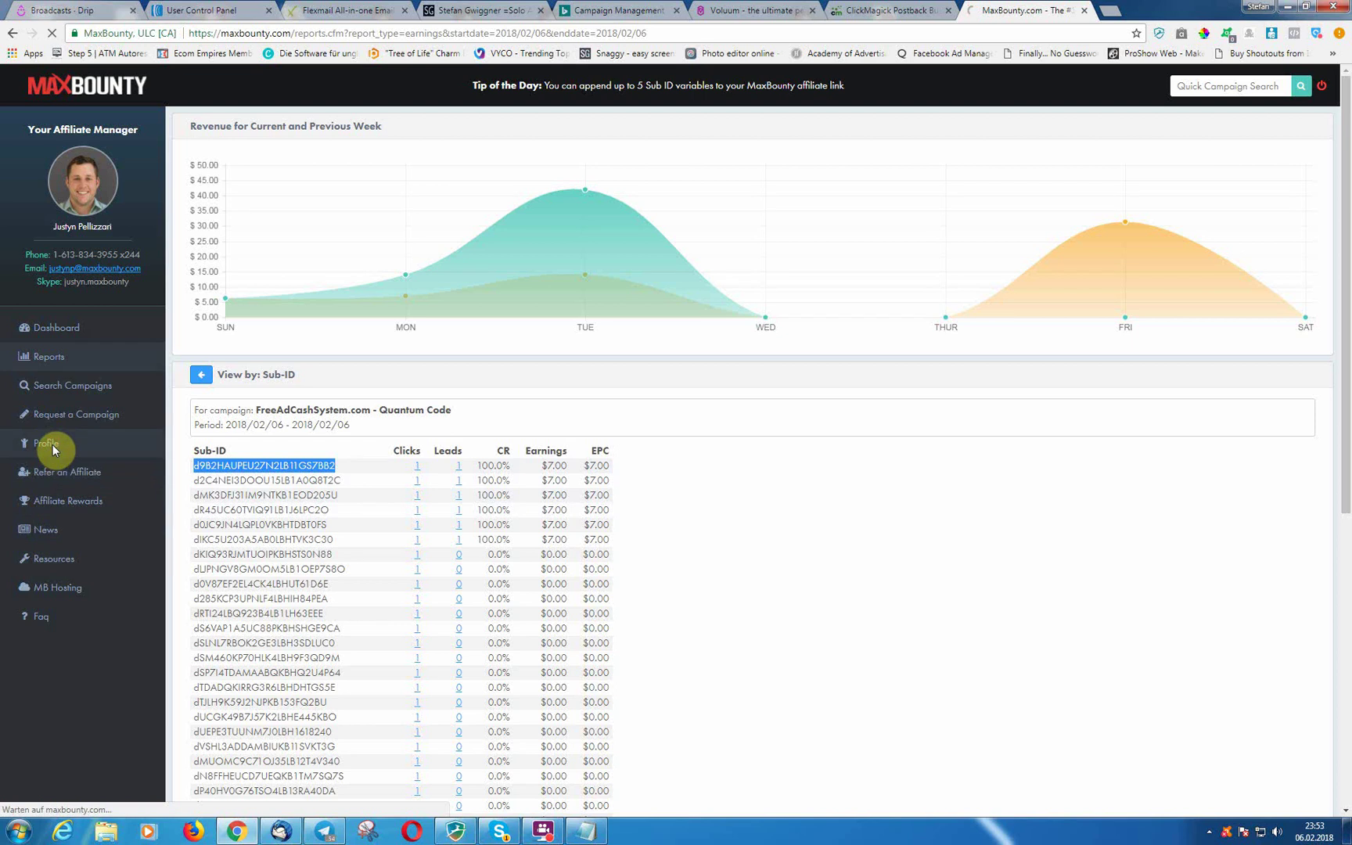
scroll(250, 486, "down", 3)
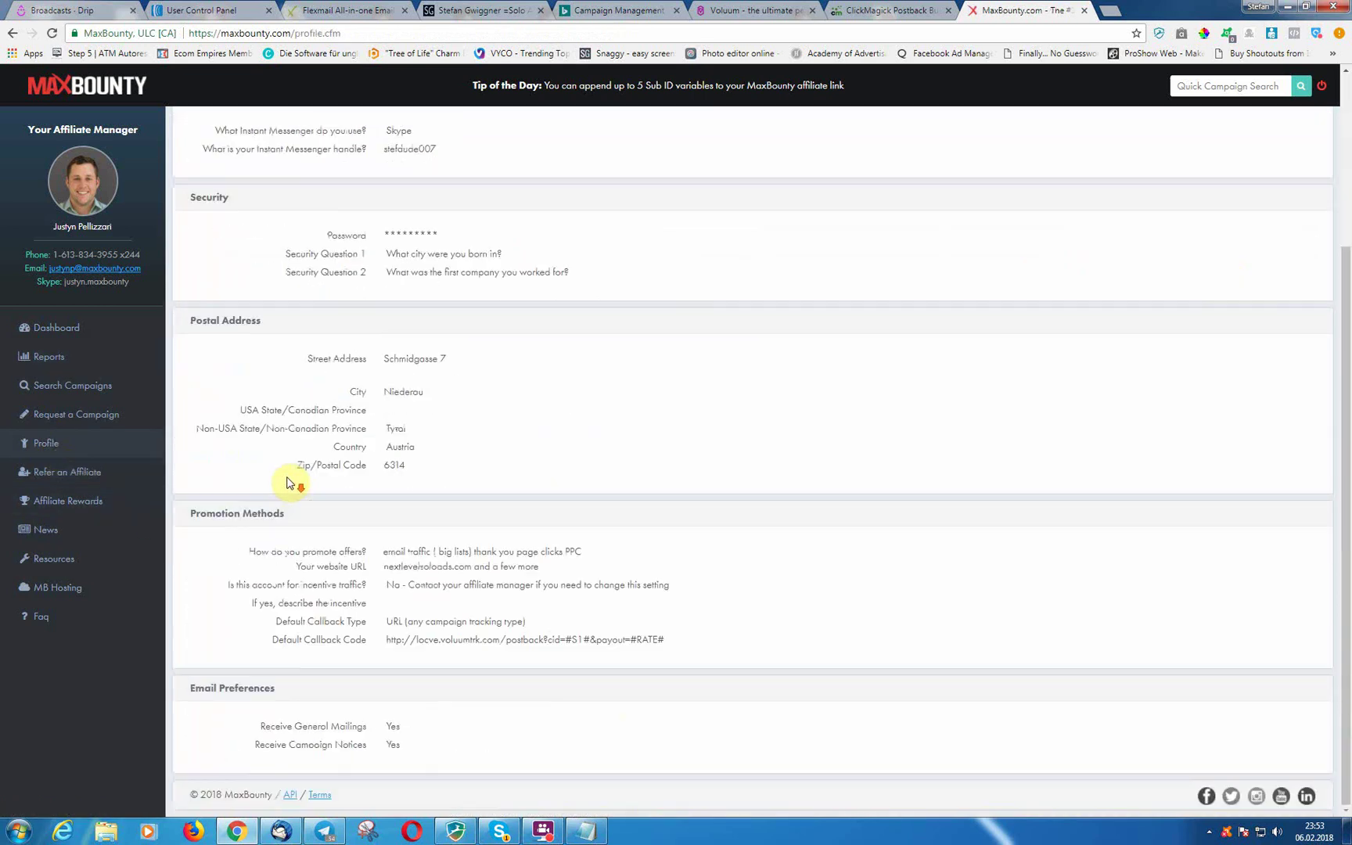
scroll(783, 298, "up", 3)
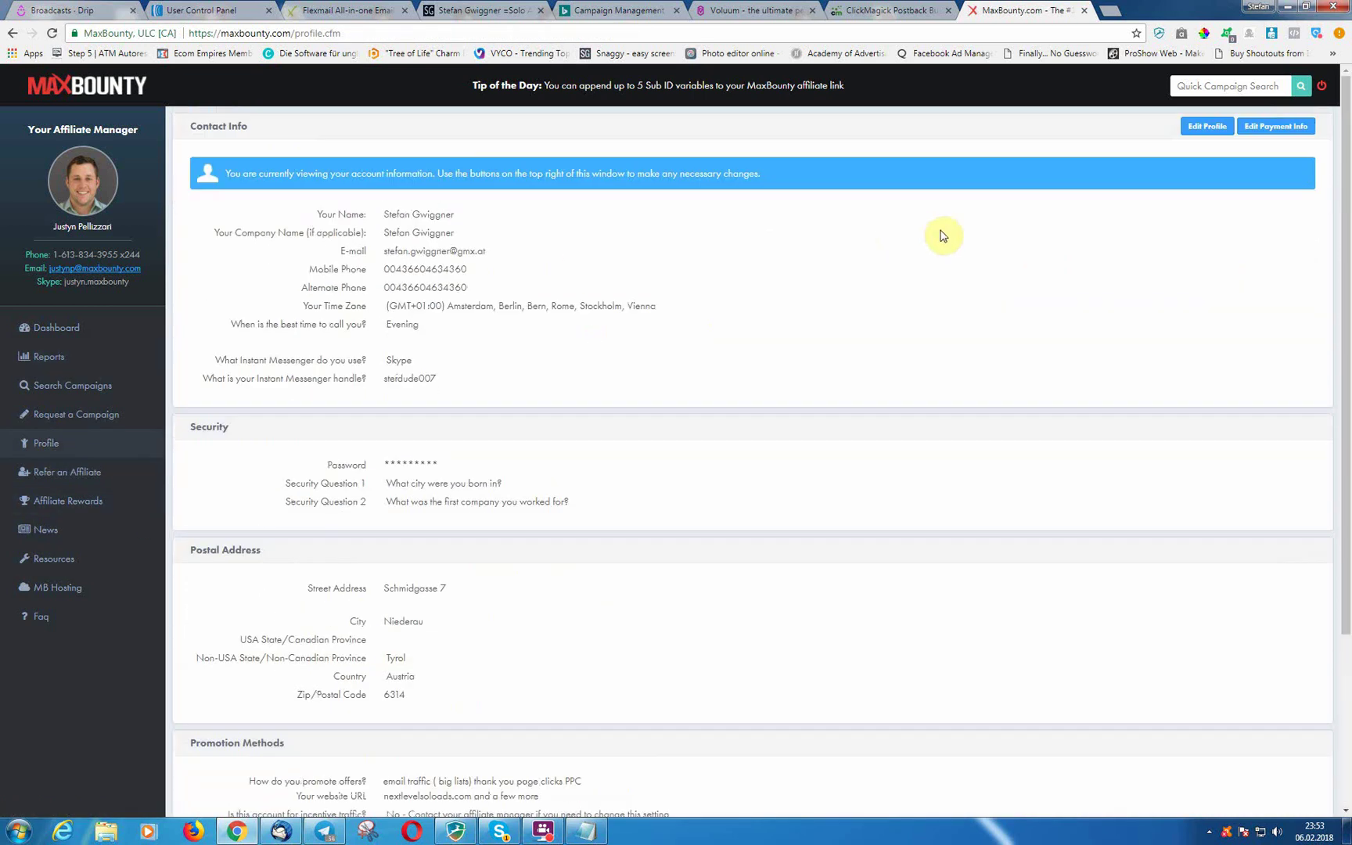
left_click(1211, 128)
scroll(462, 366, "down", 6)
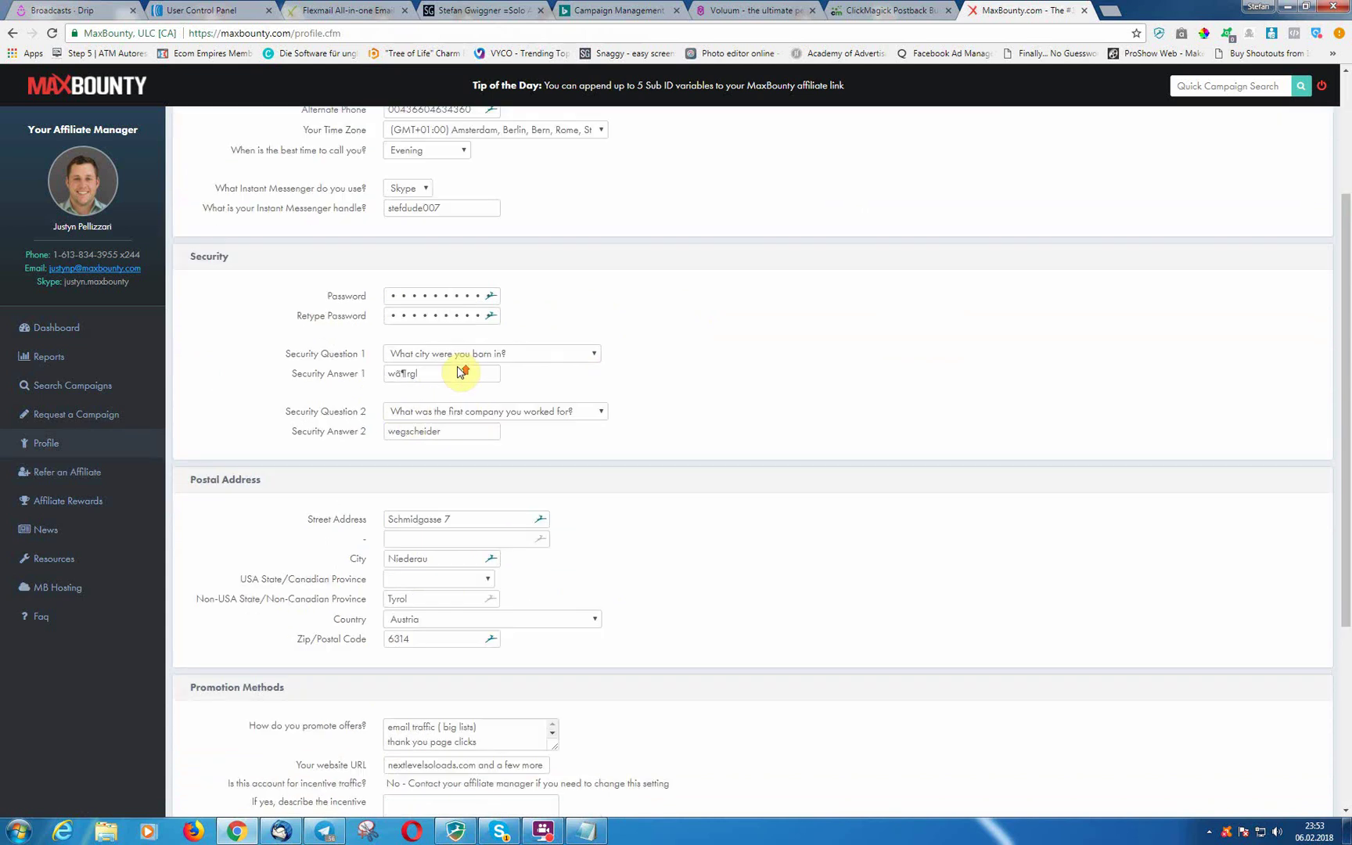
left_click_drag(505, 588, 364, 568)
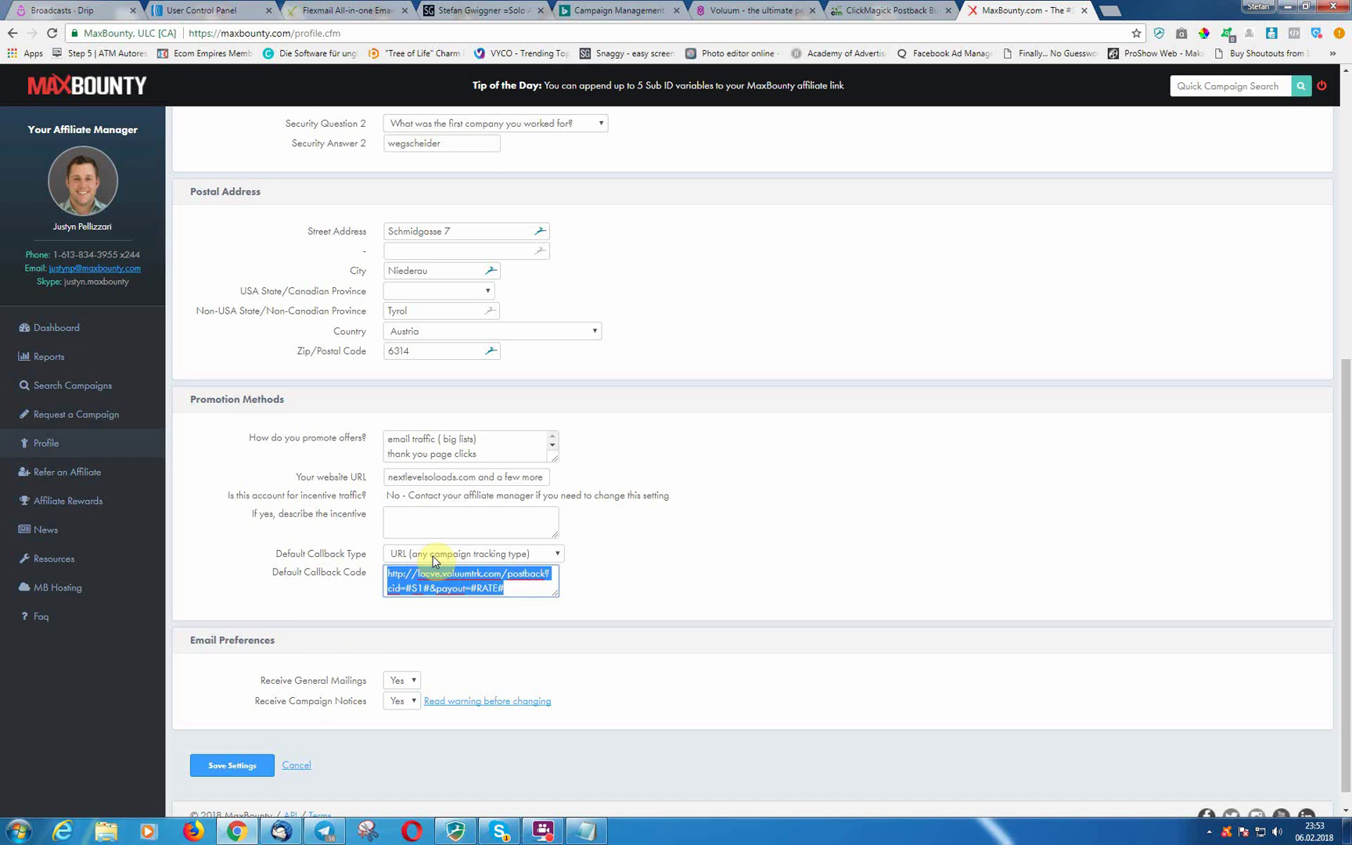
left_click(577, 551)
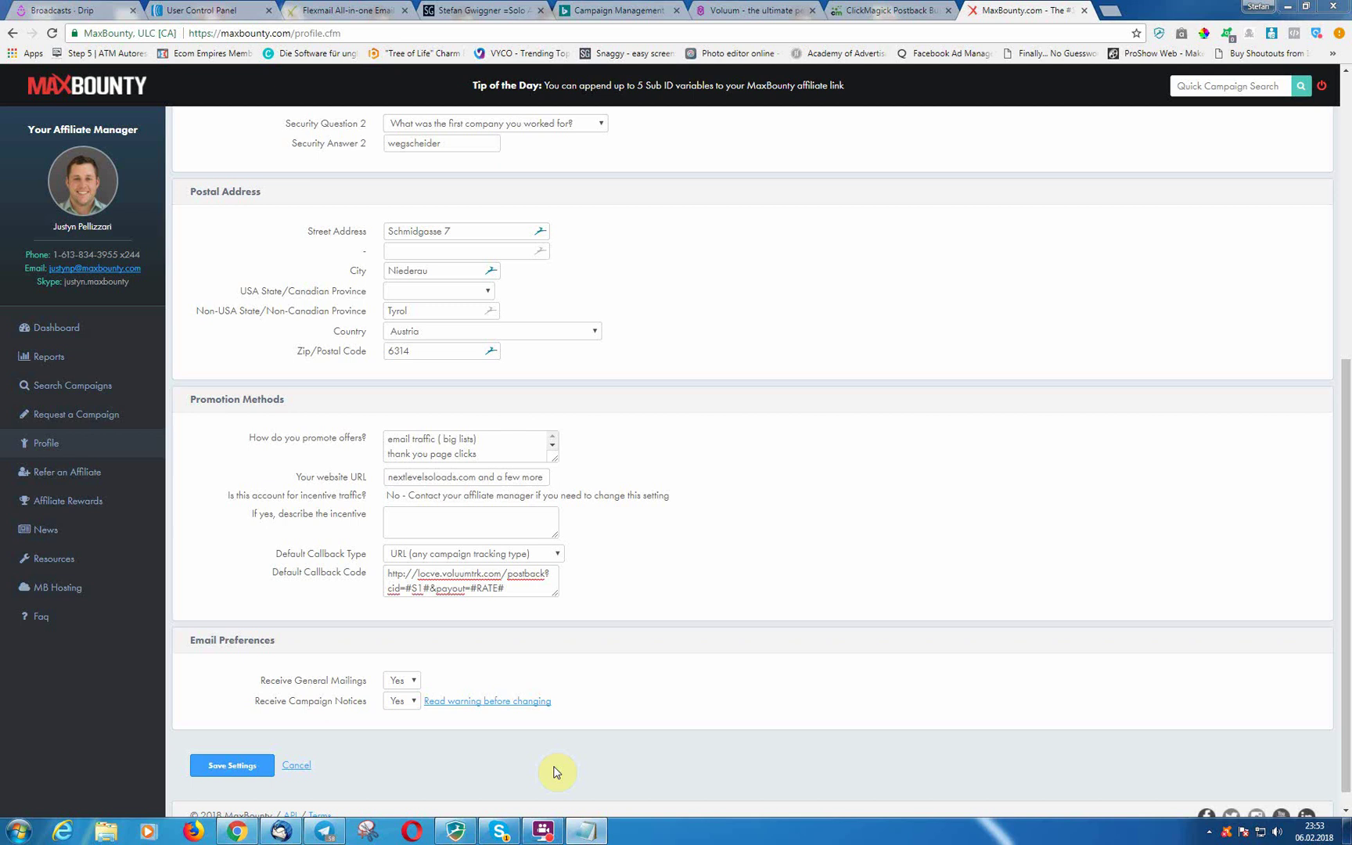
Place the Notepad postback URL beside the profile form and highlight #S1 in the callback code.
key("alt+Tab")
left_click_drag(649, 176, 402, 200)
left_click_drag(1225, 282, 612, 309)
left_click_drag(402, 202, 1041, 205)
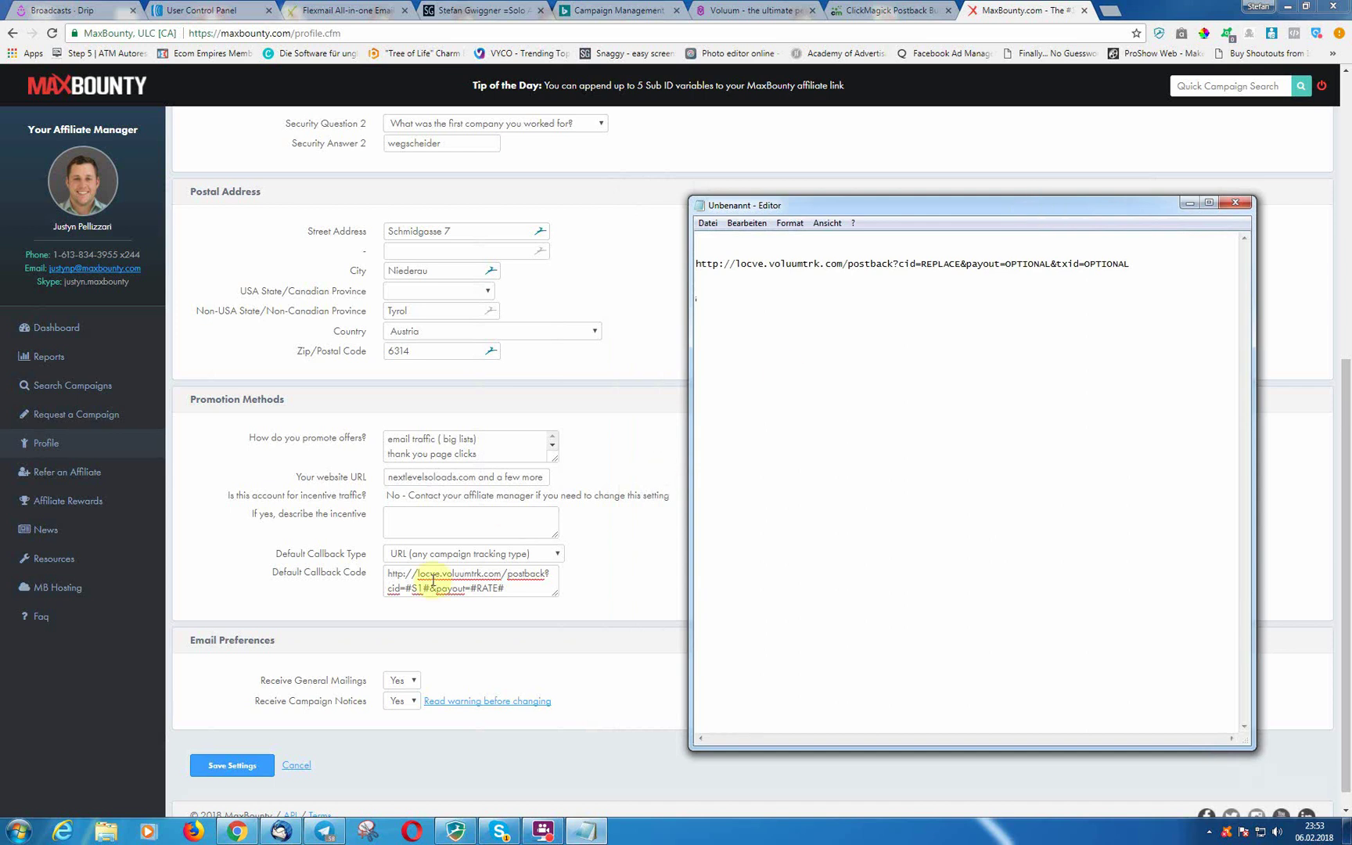
left_click_drag(407, 587, 422, 590)
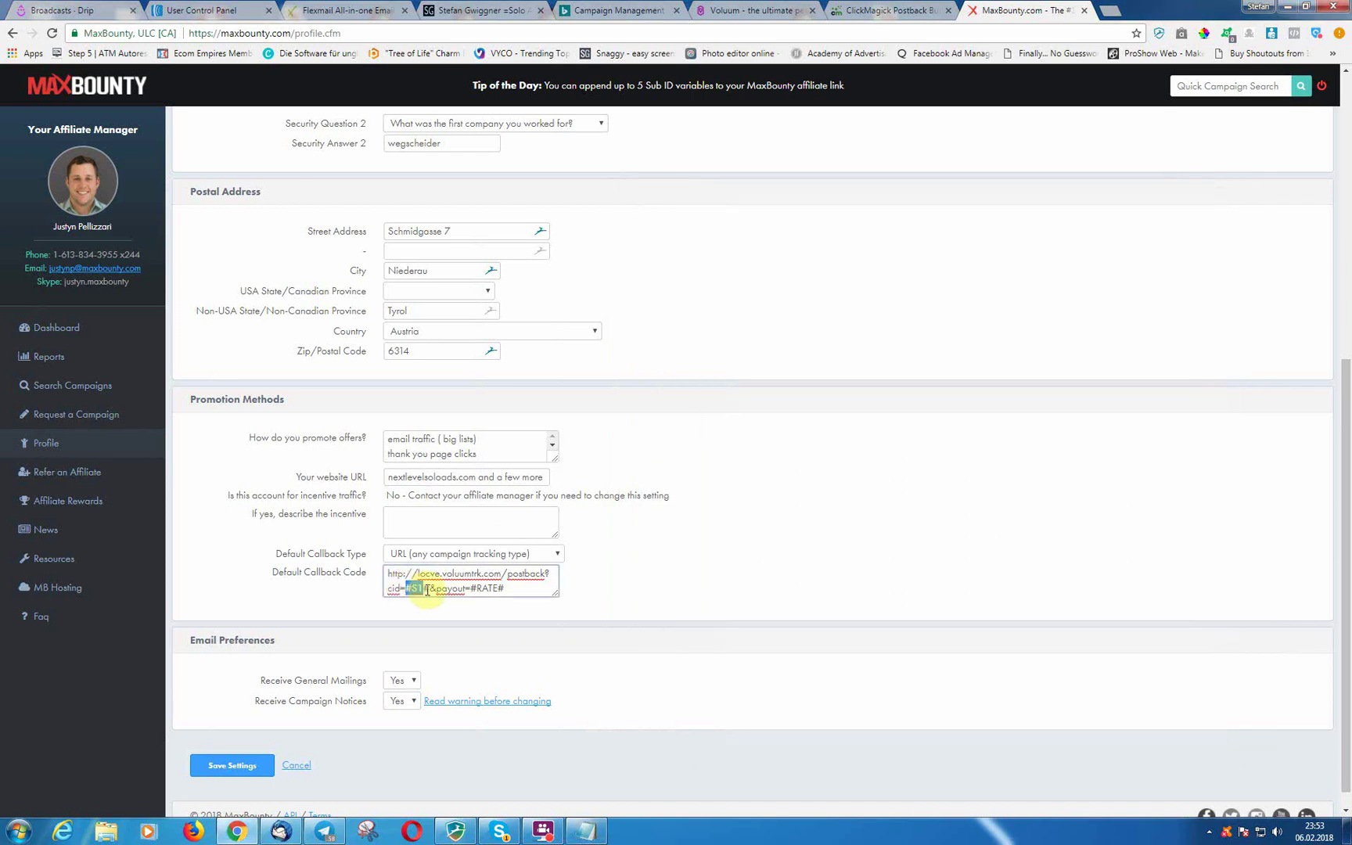
From the dashboard, open today's $42.00 earnings, then the Quantum Code campaign's Sub-ID & Callbacks section.
left_click(585, 831)
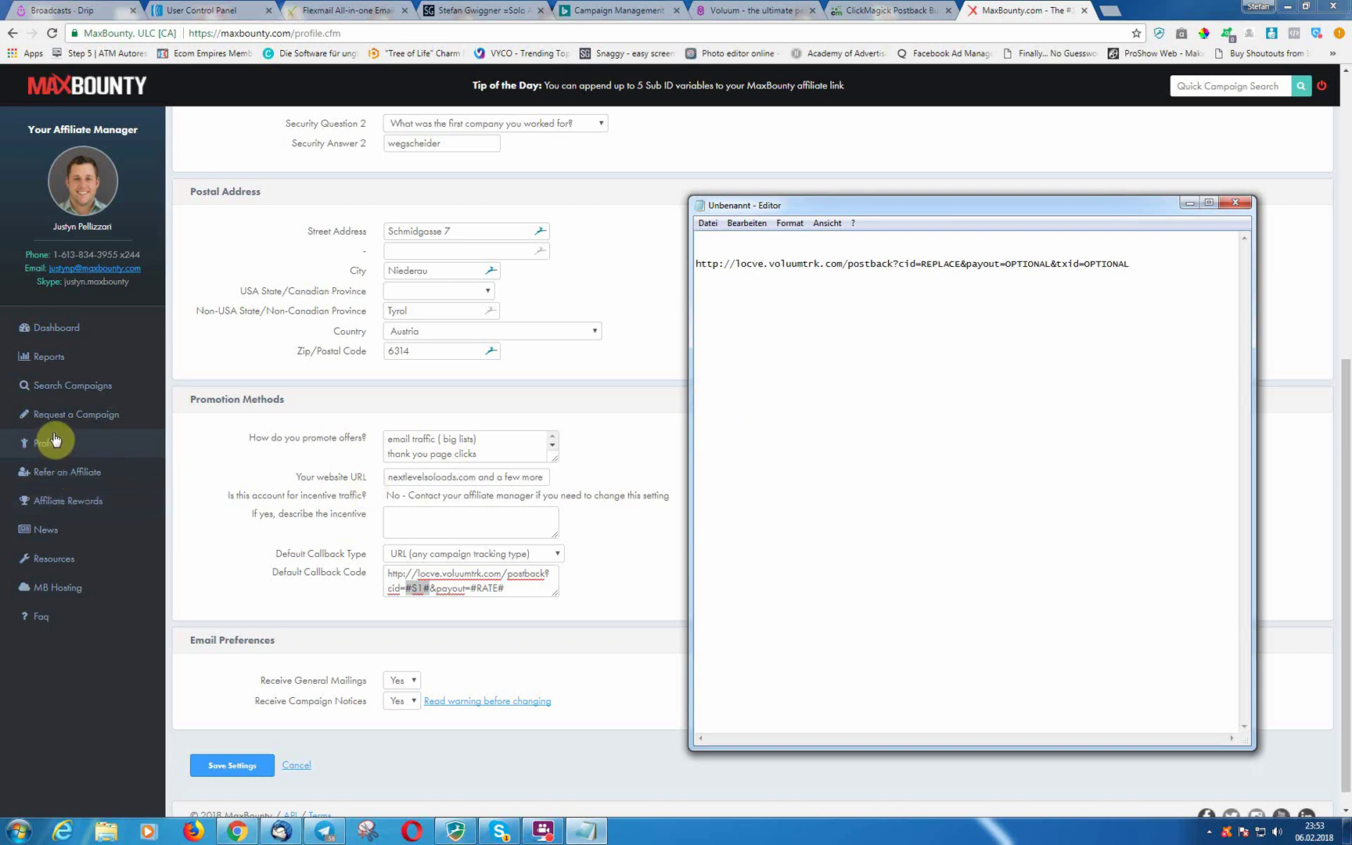
left_click(55, 338)
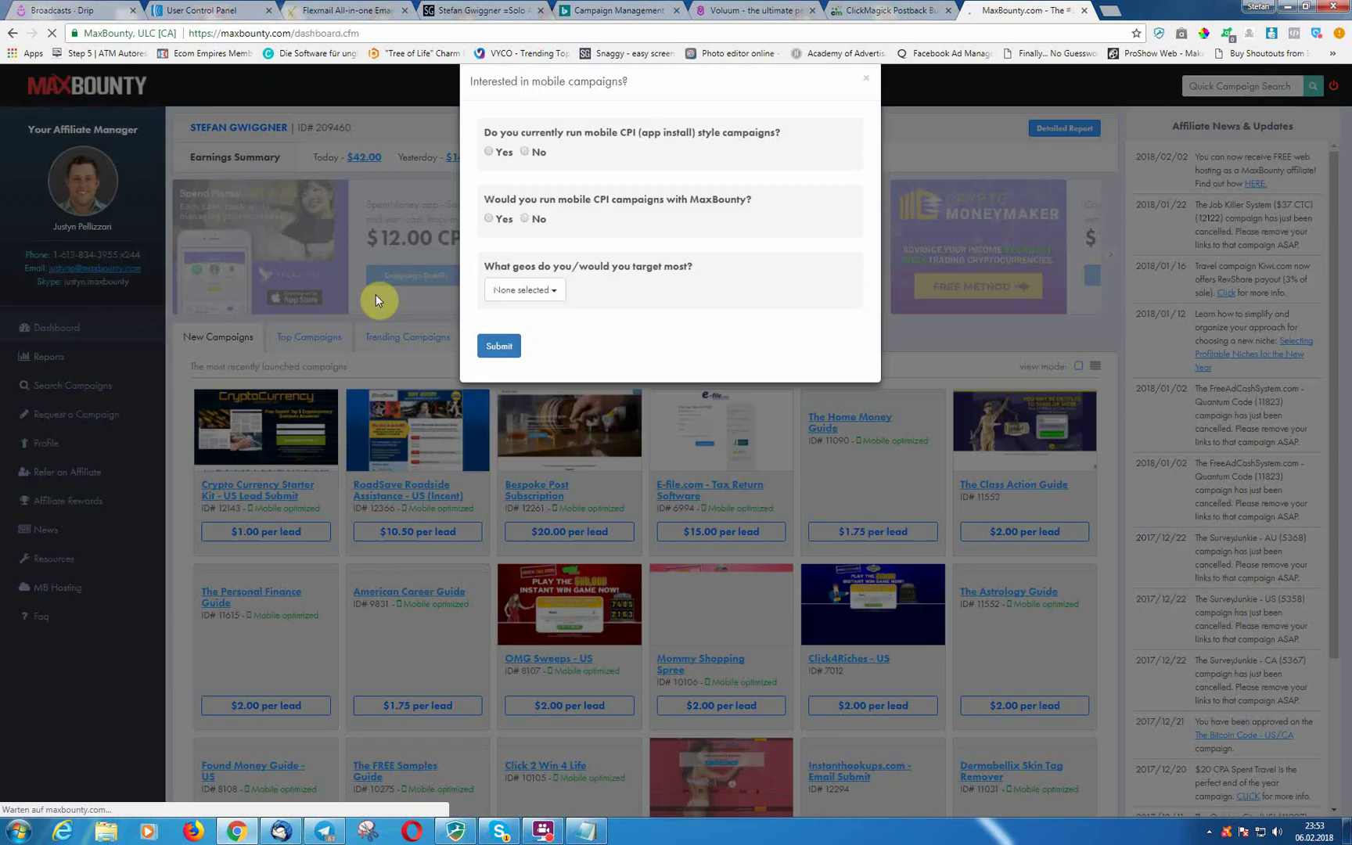
left_click(866, 77)
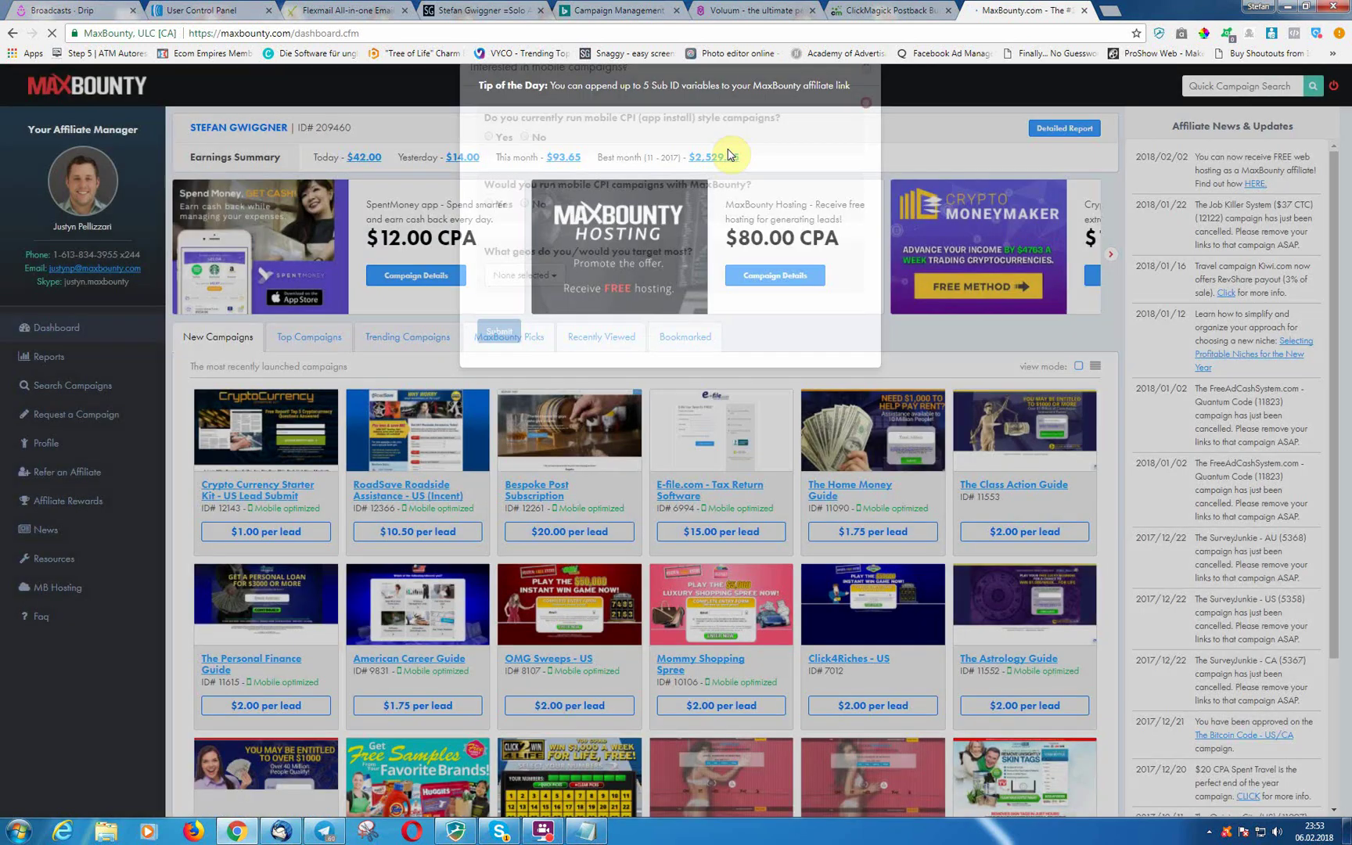
left_click(368, 157)
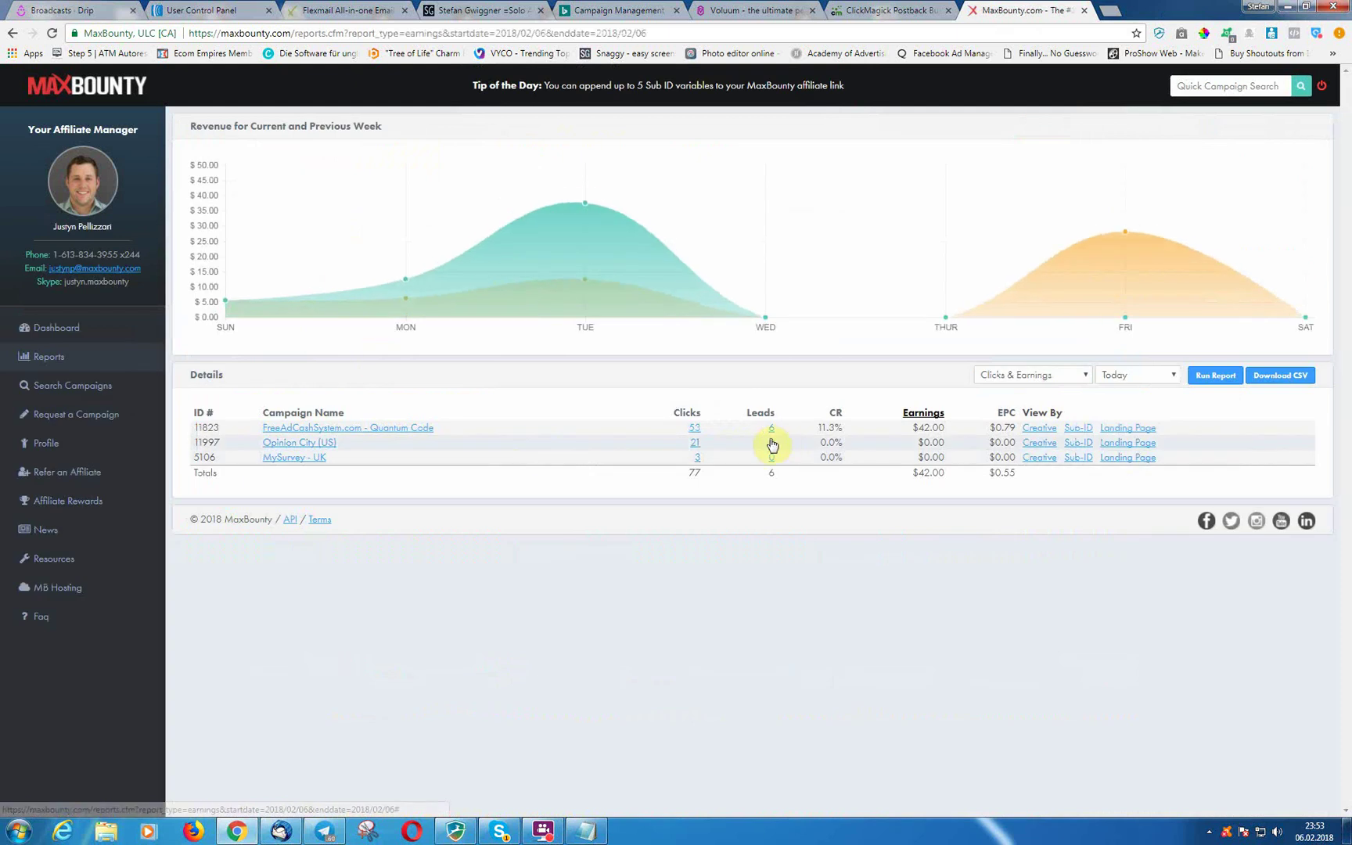
left_click(368, 430)
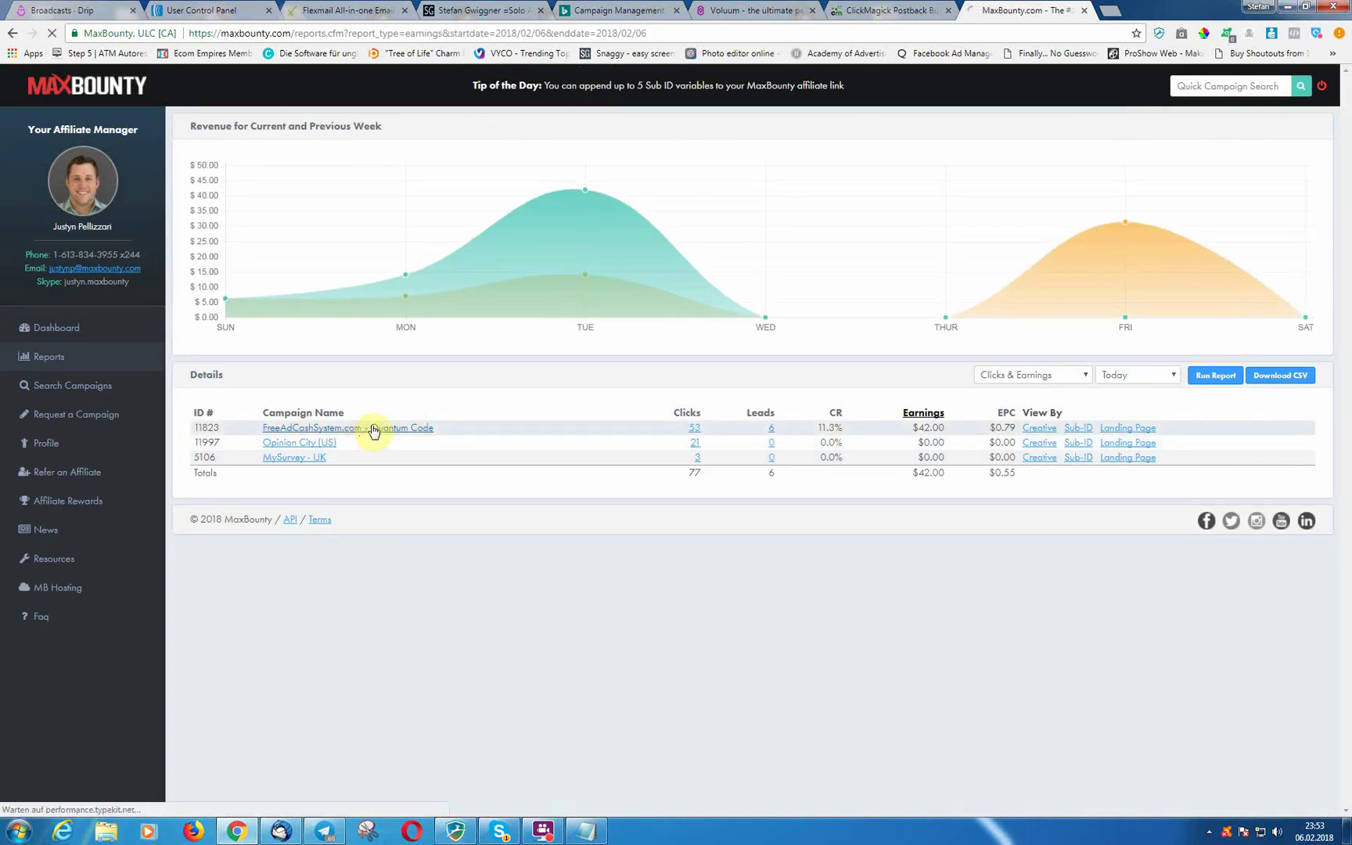
scroll(368, 450, "down", 8)
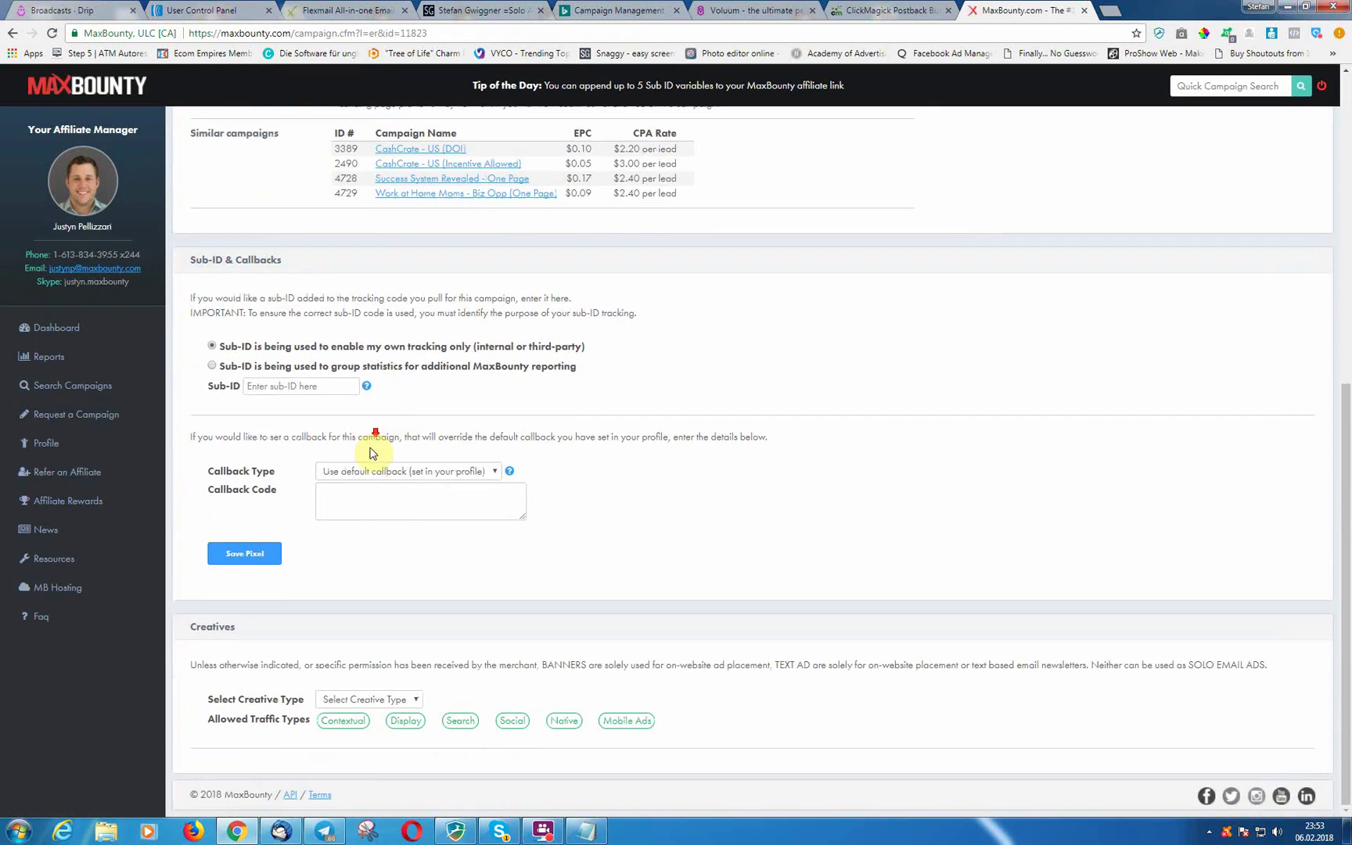
Open the Callback Type help and select the #S1# and #RATE# code snippets.
left_click(512, 474)
scroll(505, 458, "down", 3)
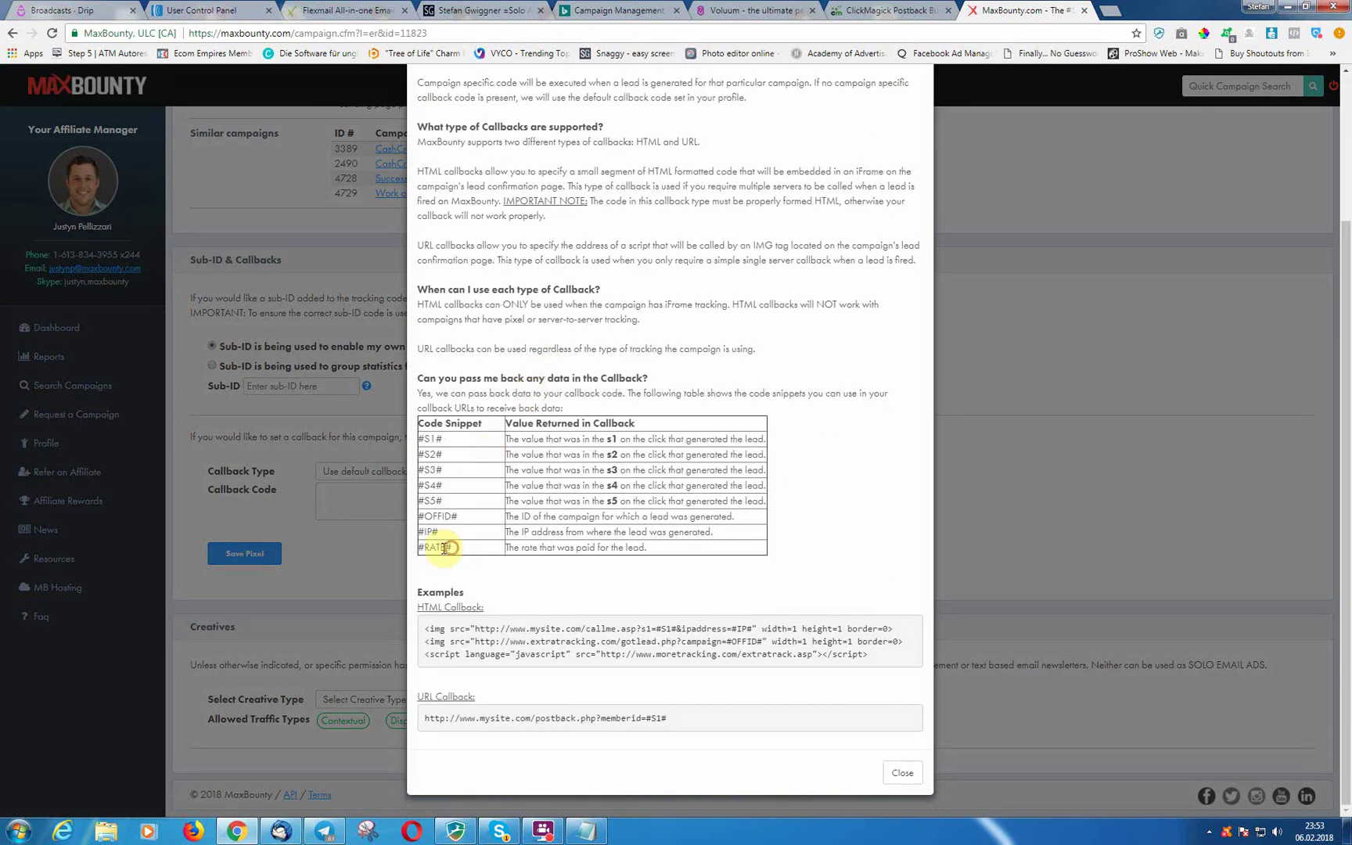
left_click_drag(436, 548, 419, 552)
left_click(420, 439)
left_click_drag(419, 439, 441, 439)
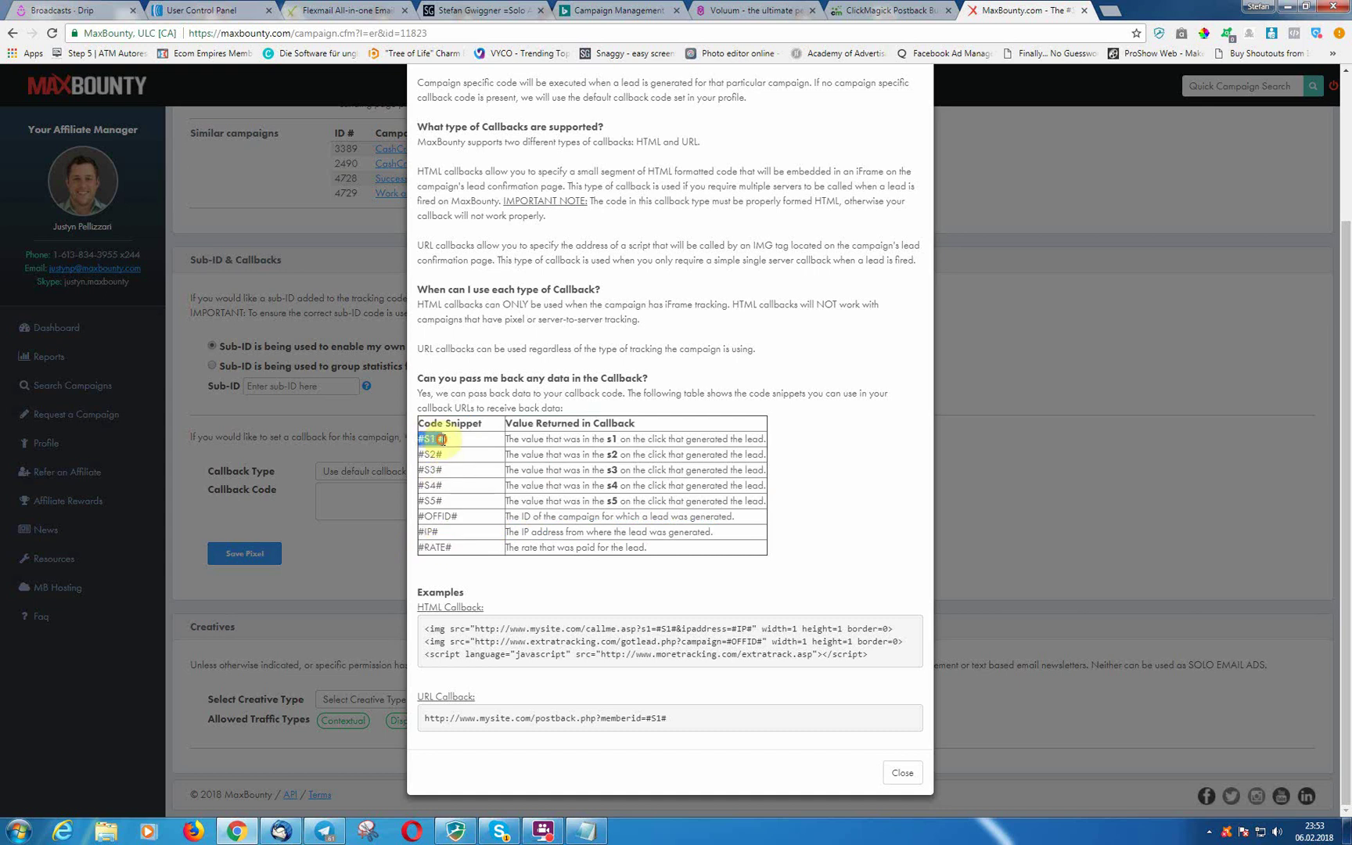
left_click(427, 439)
left_click_drag(419, 438, 443, 439)
left_click_drag(418, 547, 457, 551)
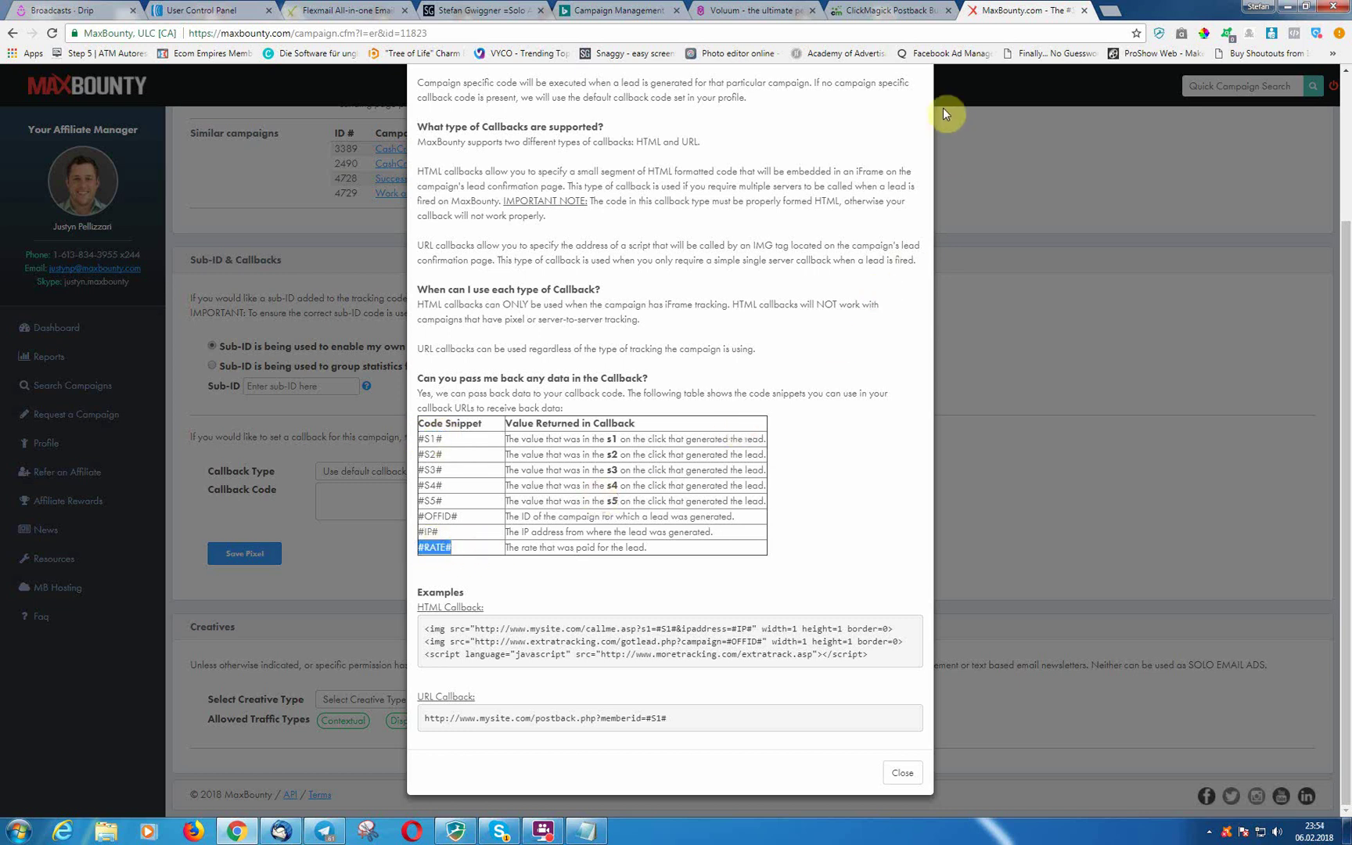
scroll(900, 141, "up", 3)
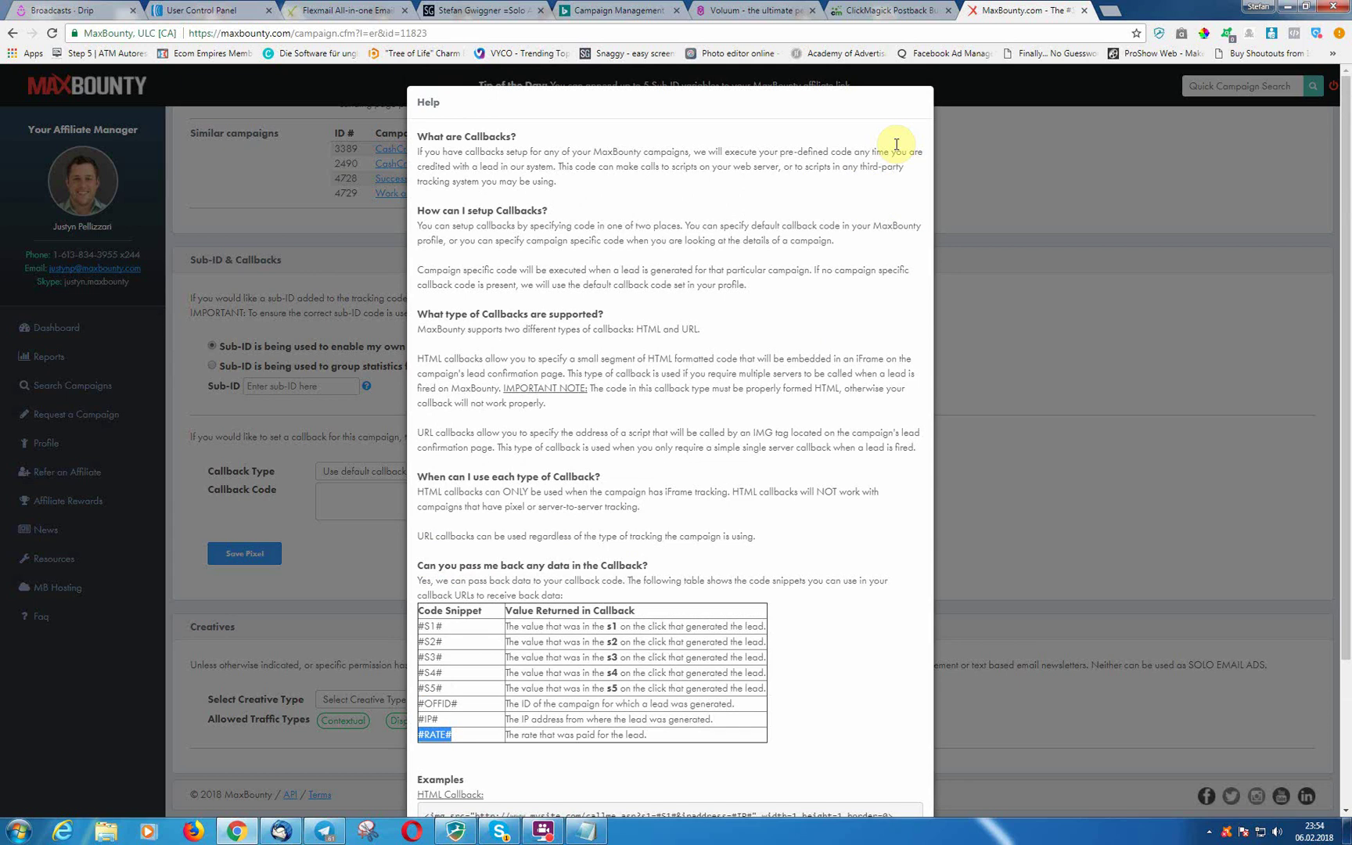
Replace the REPLACE placeholder after cid= with #s1# in the Notepad postback URL.
left_click(589, 828)
left_click_drag(863, 214, 752, 237)
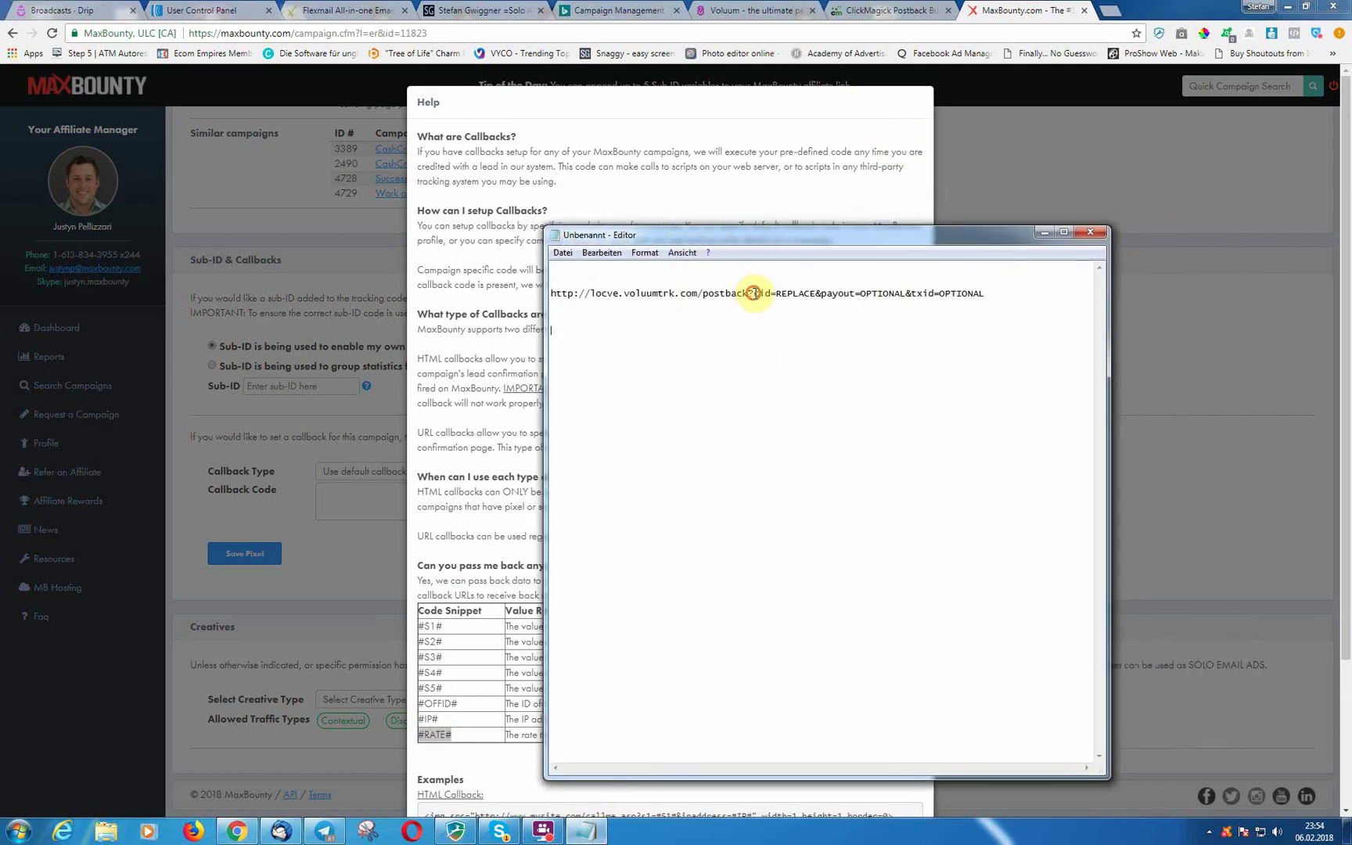
double_click(778, 294)
left_click(785, 294)
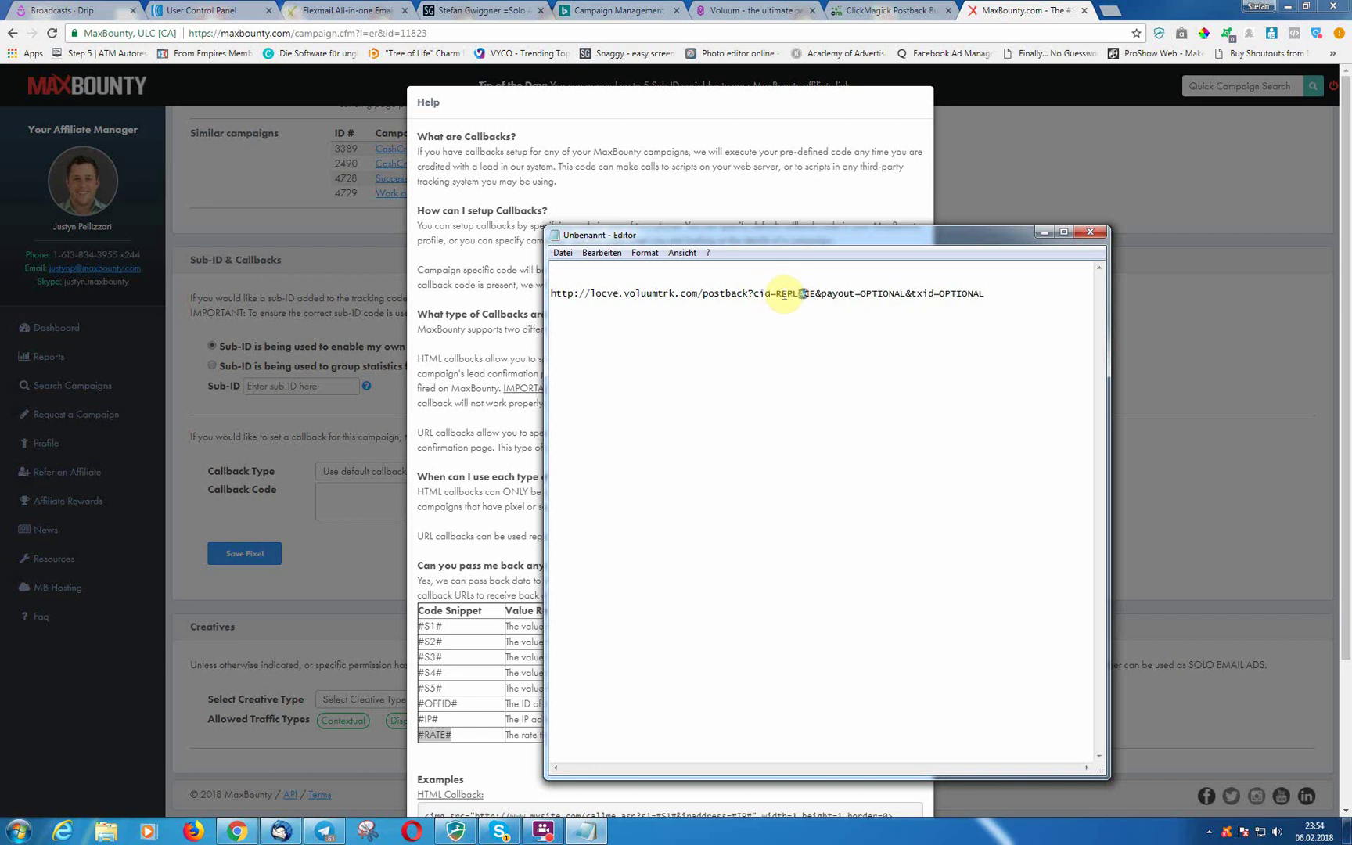
left_click_drag(779, 294, 815, 297)
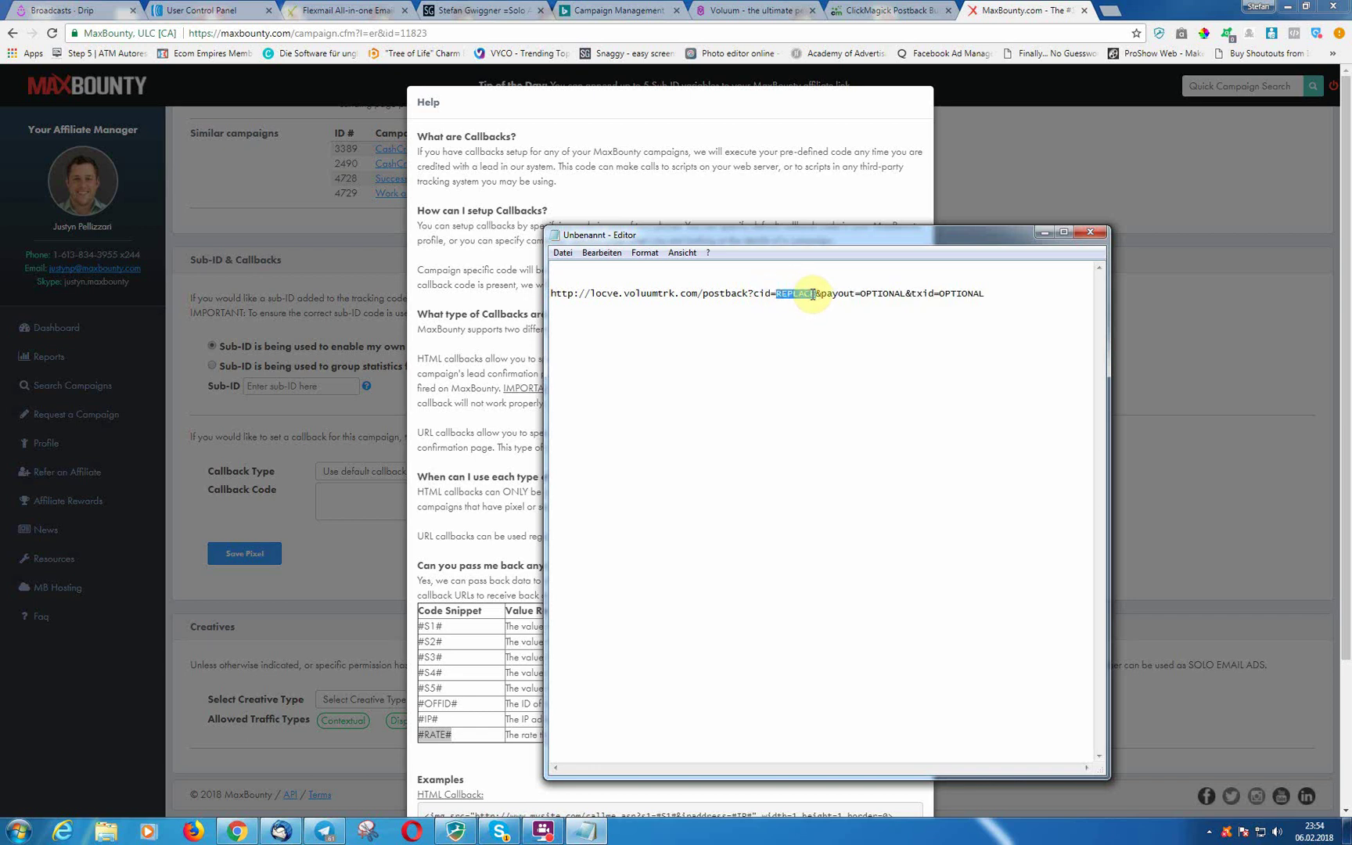
type("#")
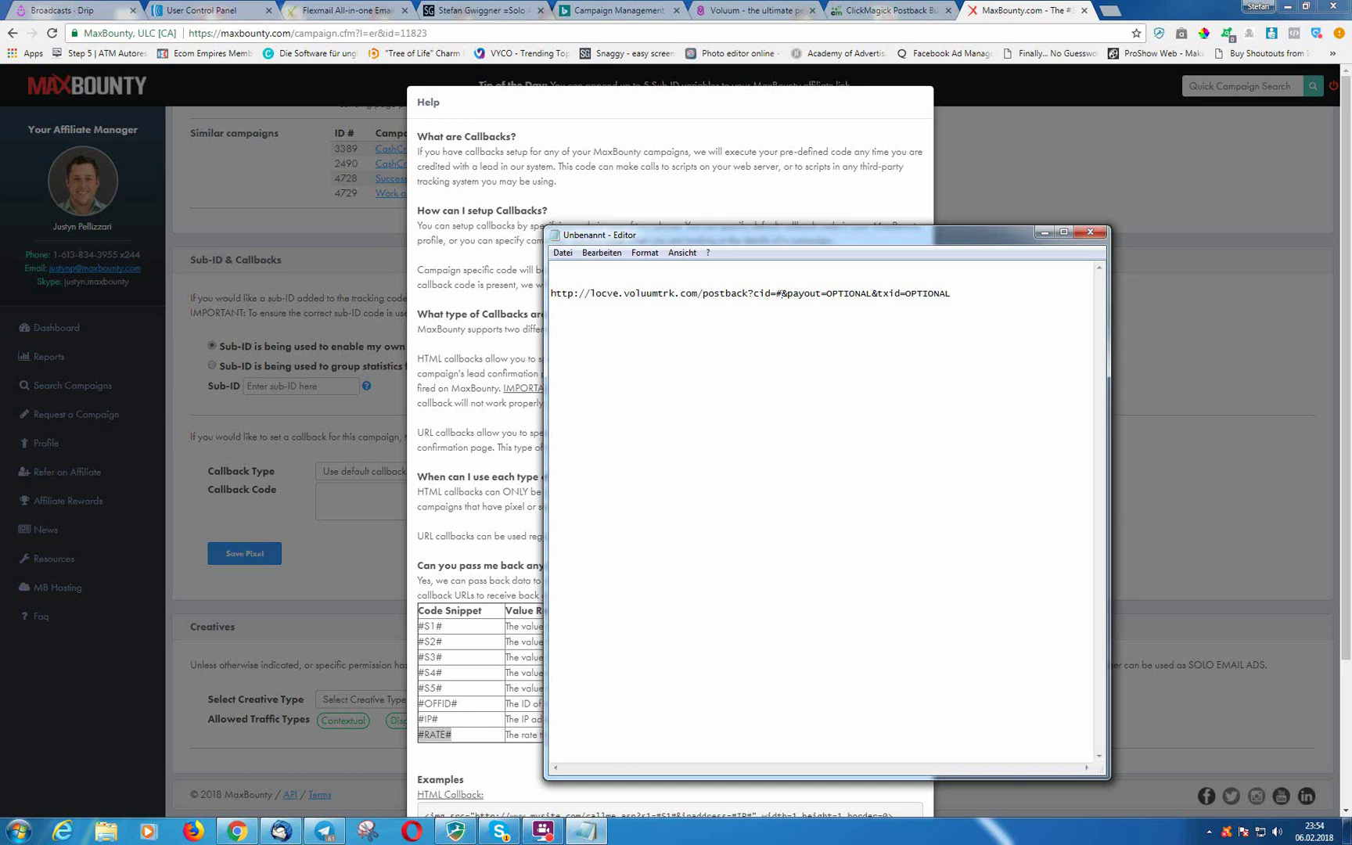
type("s1")
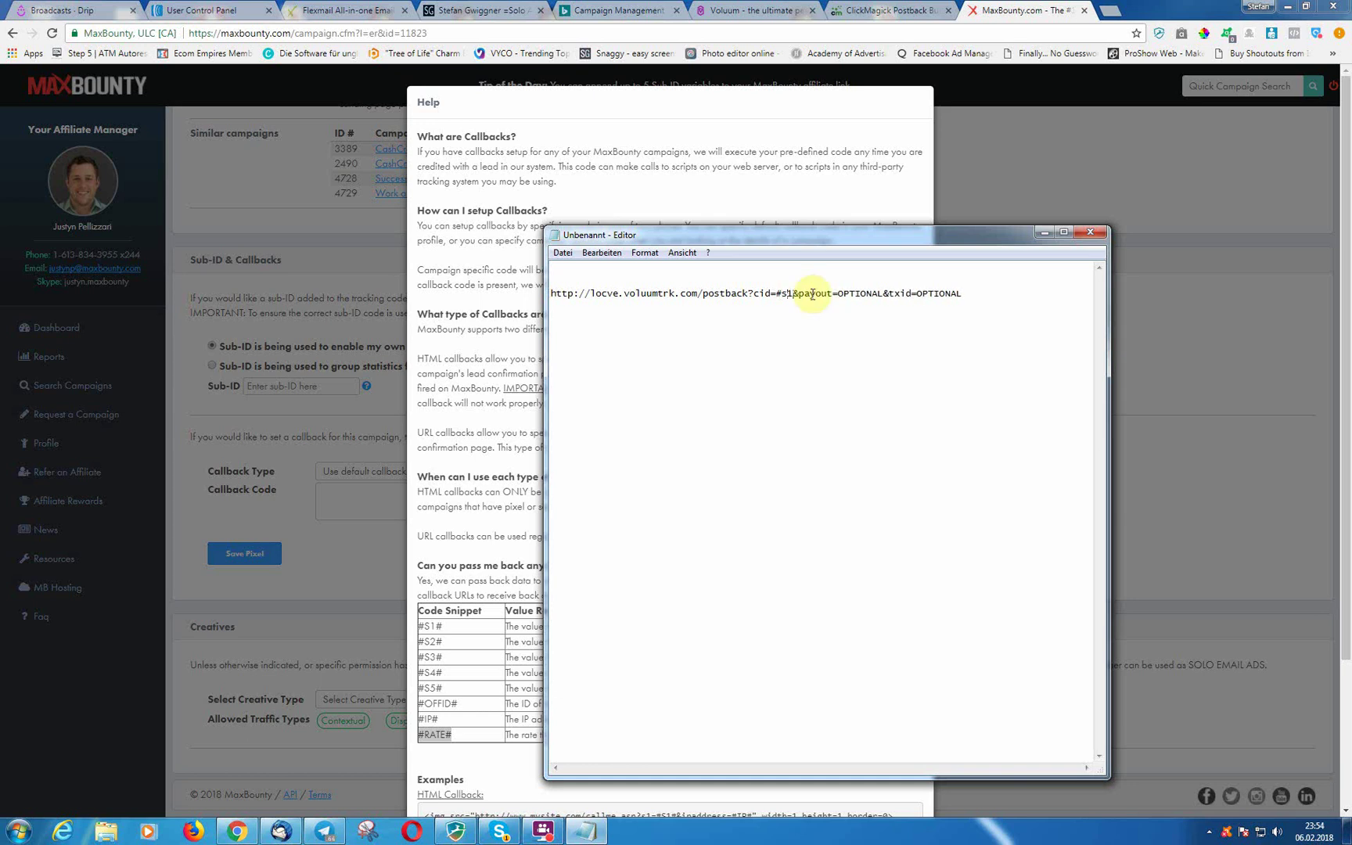
type("#")
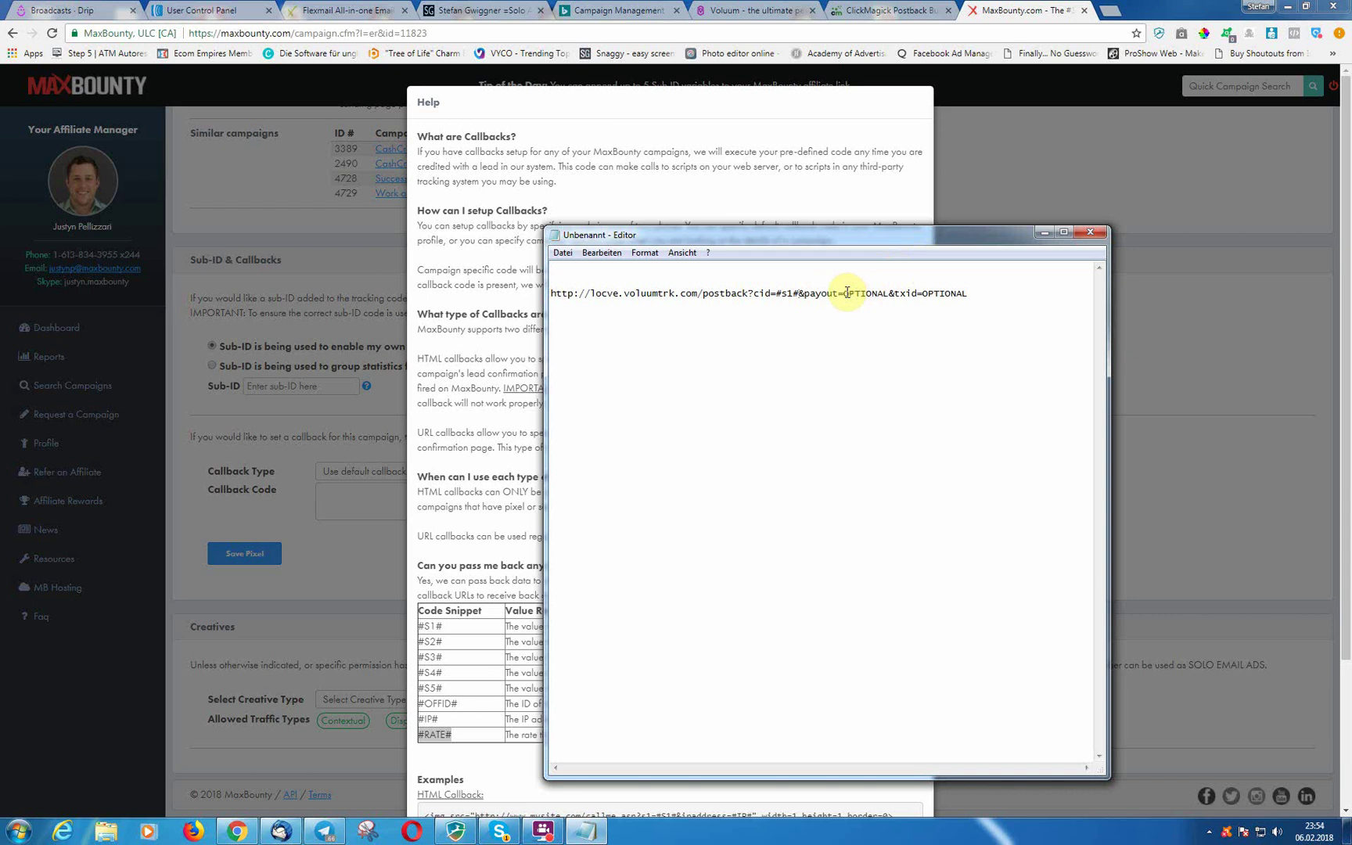
Change payout=OPTIONAL to payout=#rate# and delete the &txid=OPTIONAL parameter.
left_click(845, 293)
key("Delete")
key("Delete")
key("Delete")
key("Delete")
key("Delete")
key("Delete")
key("Delete")
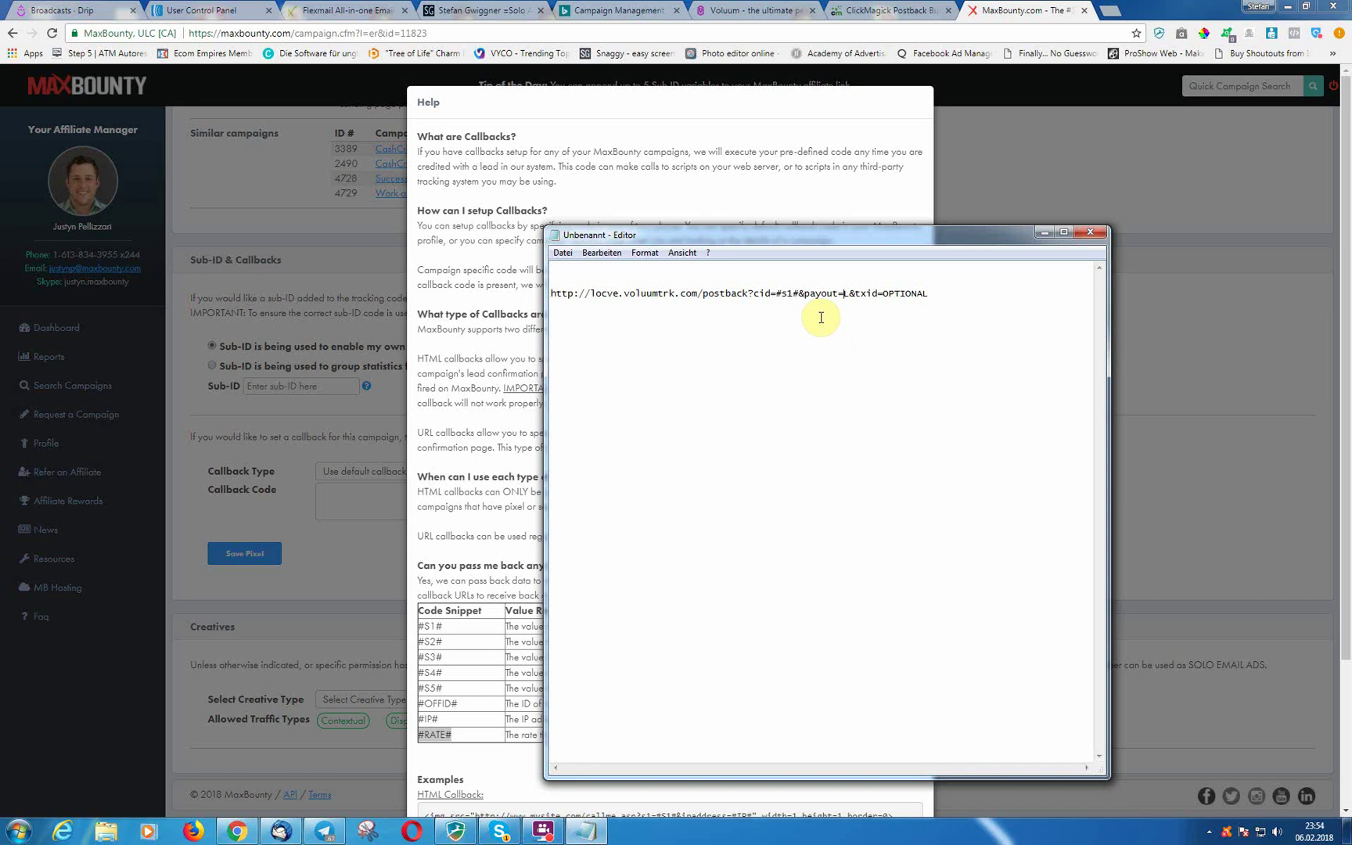
key("Delete")
type("#rate")
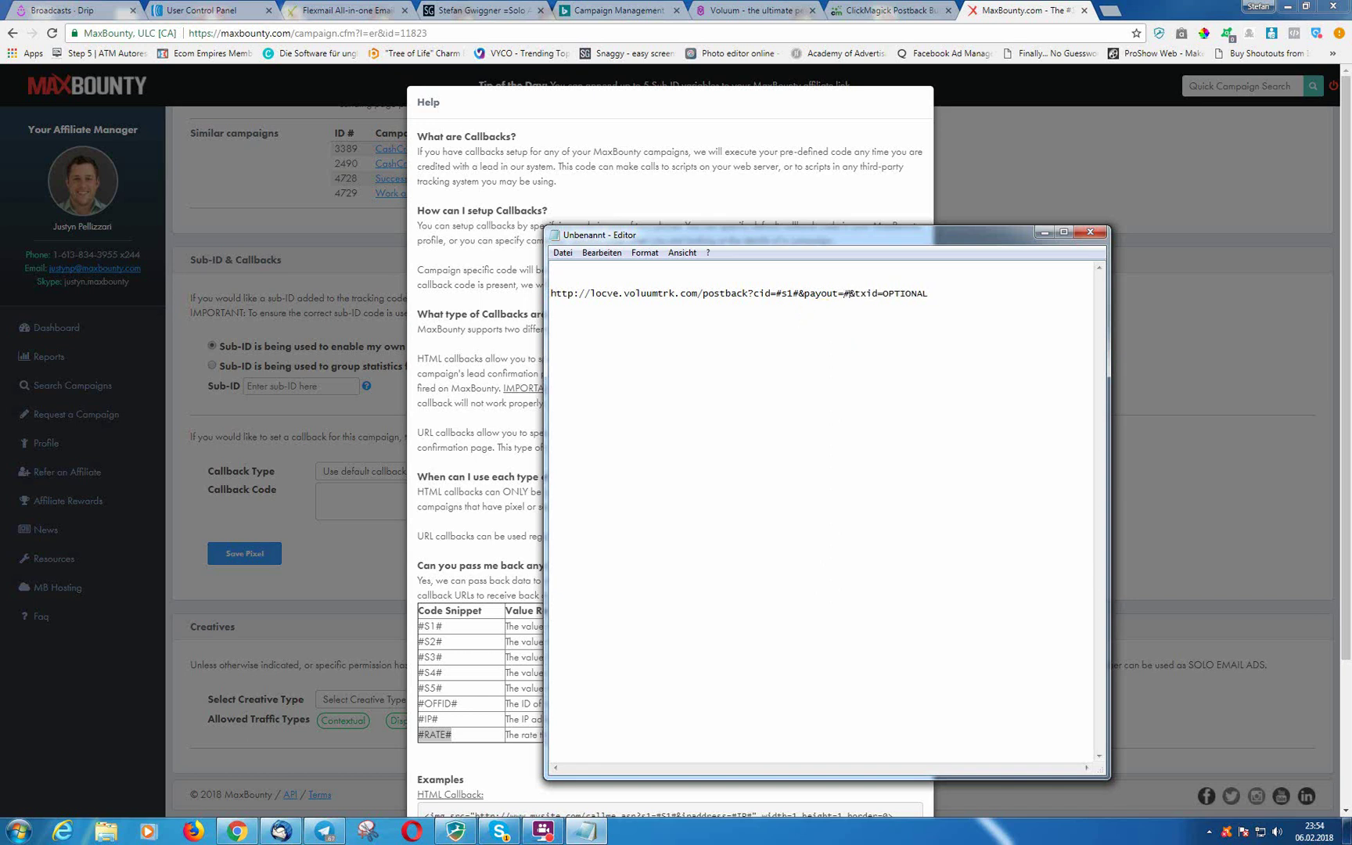
type("#")
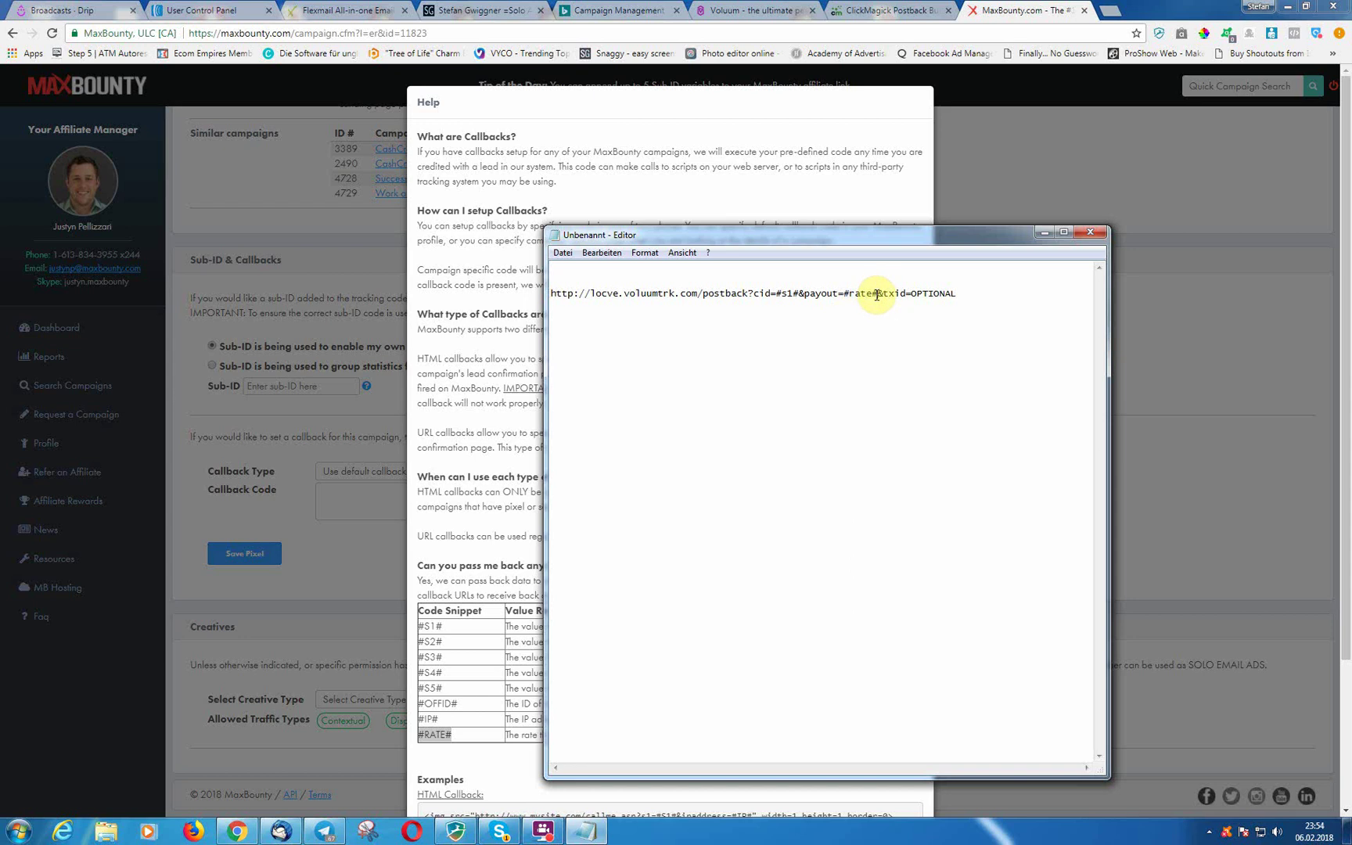
left_click_drag(879, 293, 1008, 297)
key("Delete")
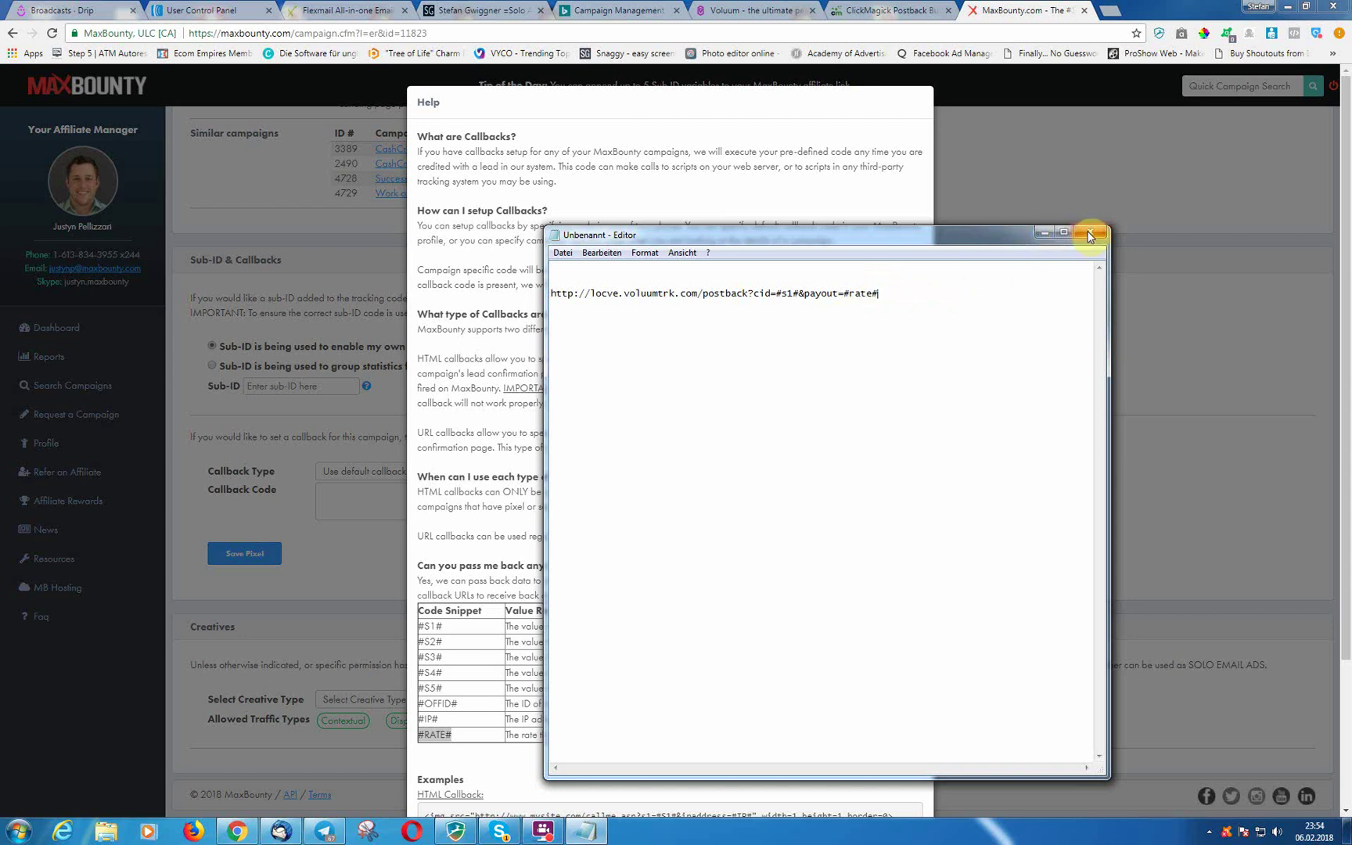
left_click_drag(878, 242, 861, 239)
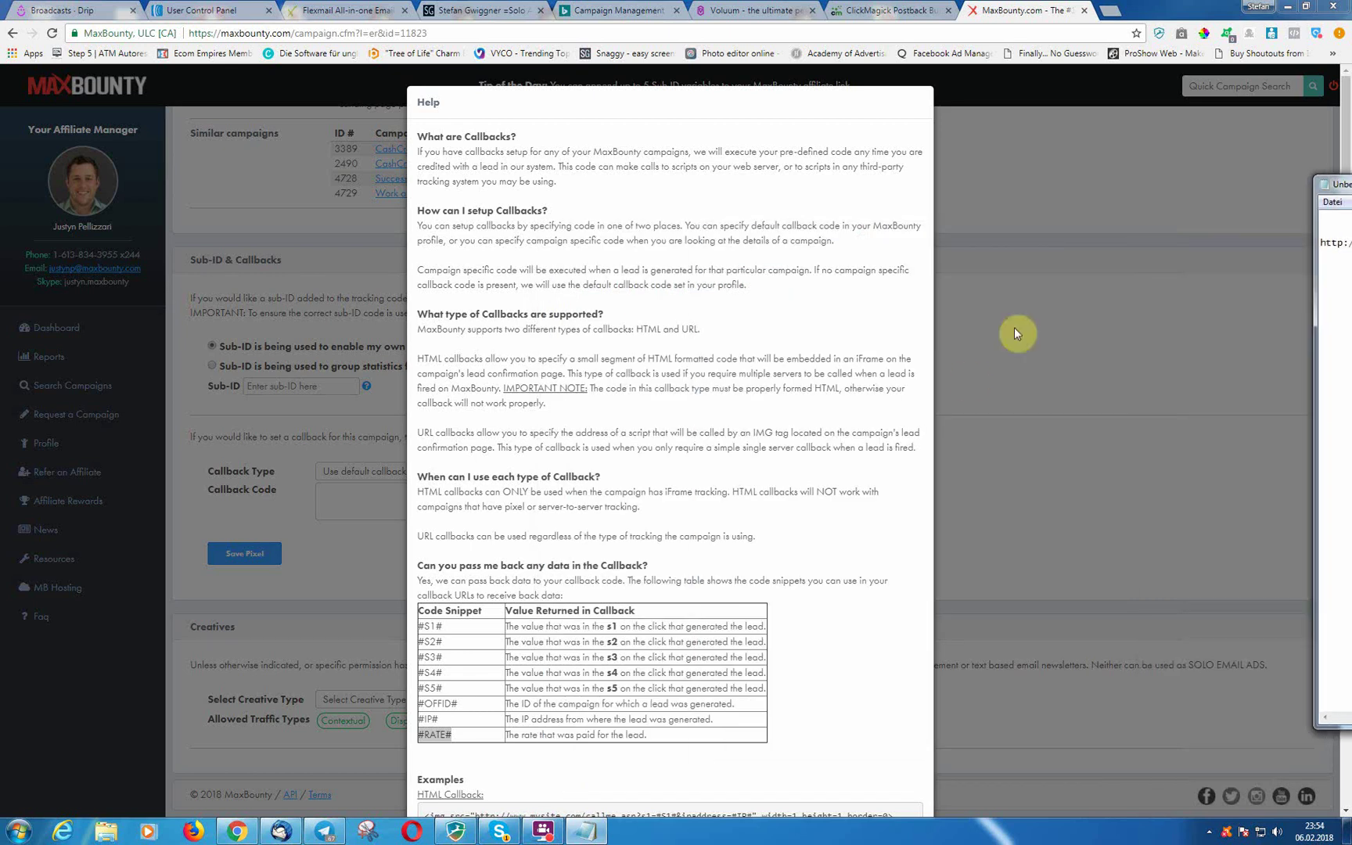
Close the callback help and go to the MaxBounty profile page's Default Callback Code section.
left_click(167, 407)
left_click(332, 491)
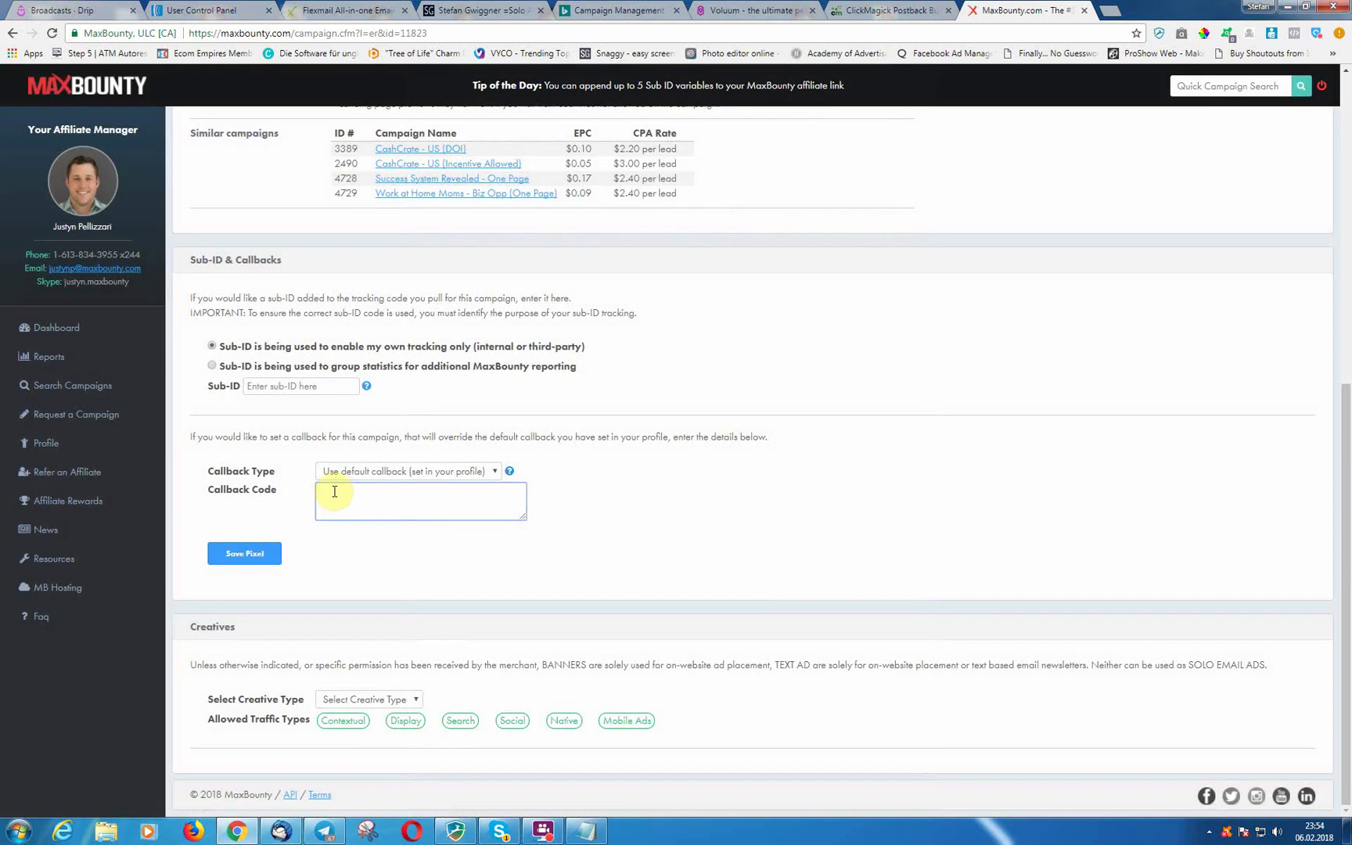
left_click(64, 451)
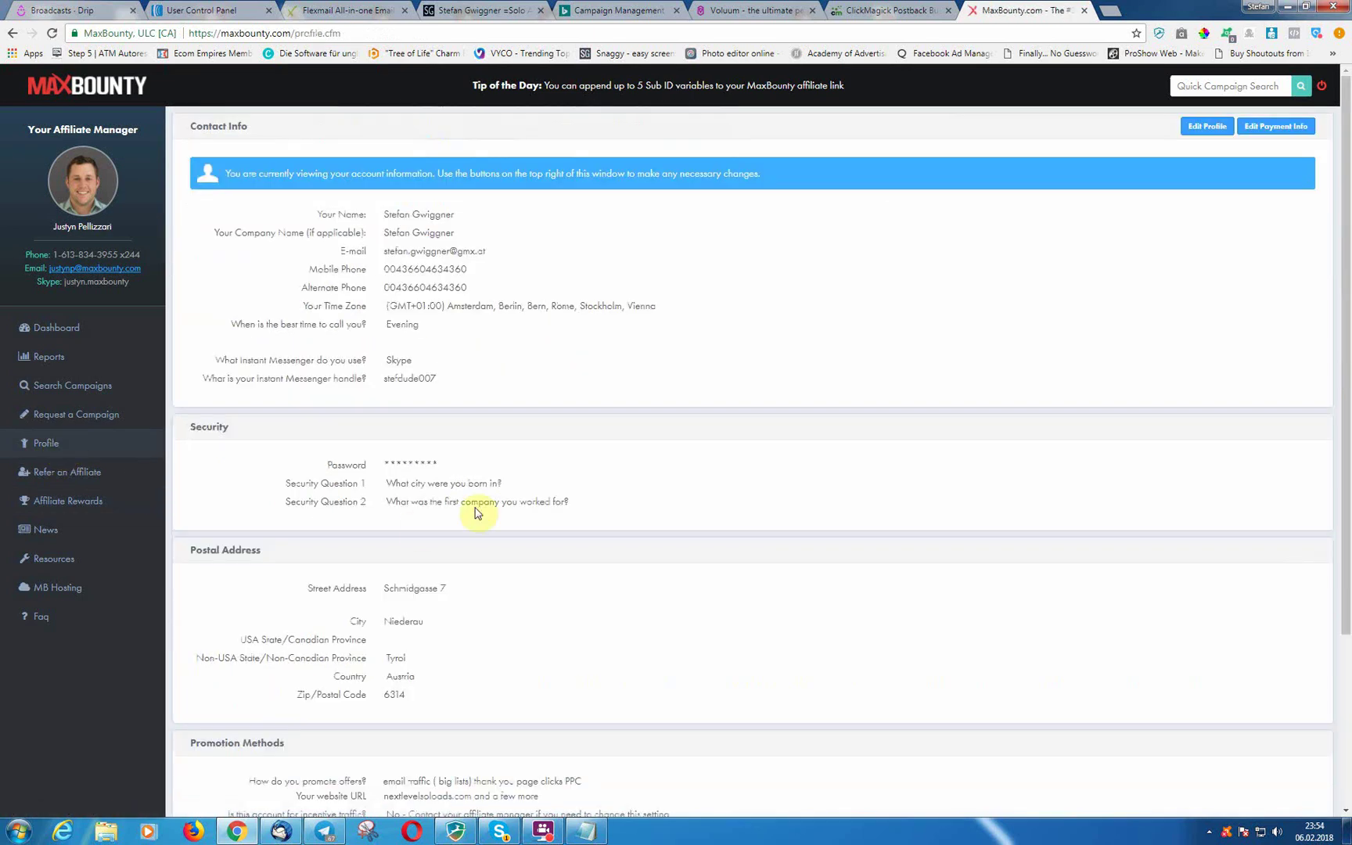
scroll(479, 508, "down", 3)
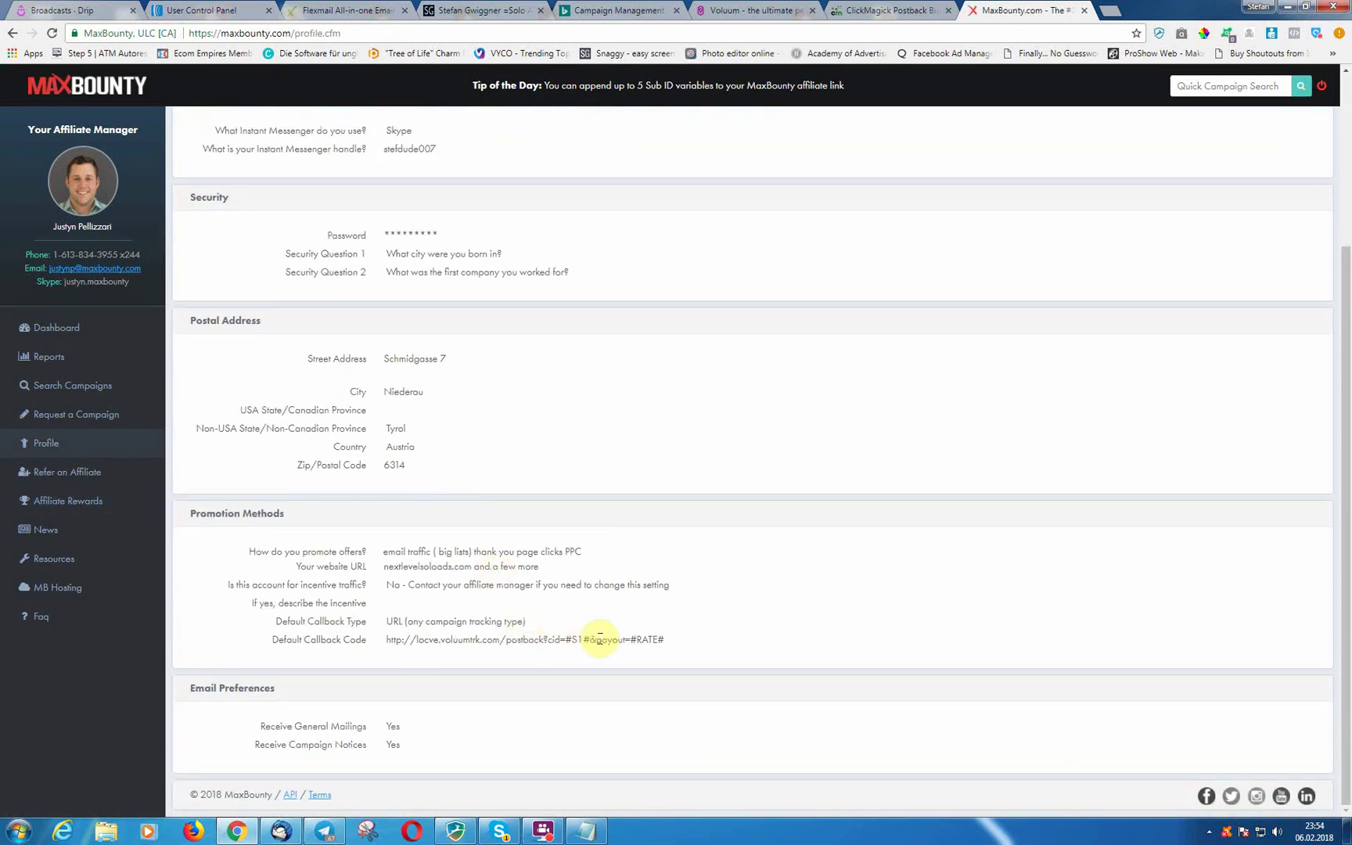
Check the profile's default callback code URL, then return to the Voluum offer editor.
left_click_drag(385, 640, 671, 648)
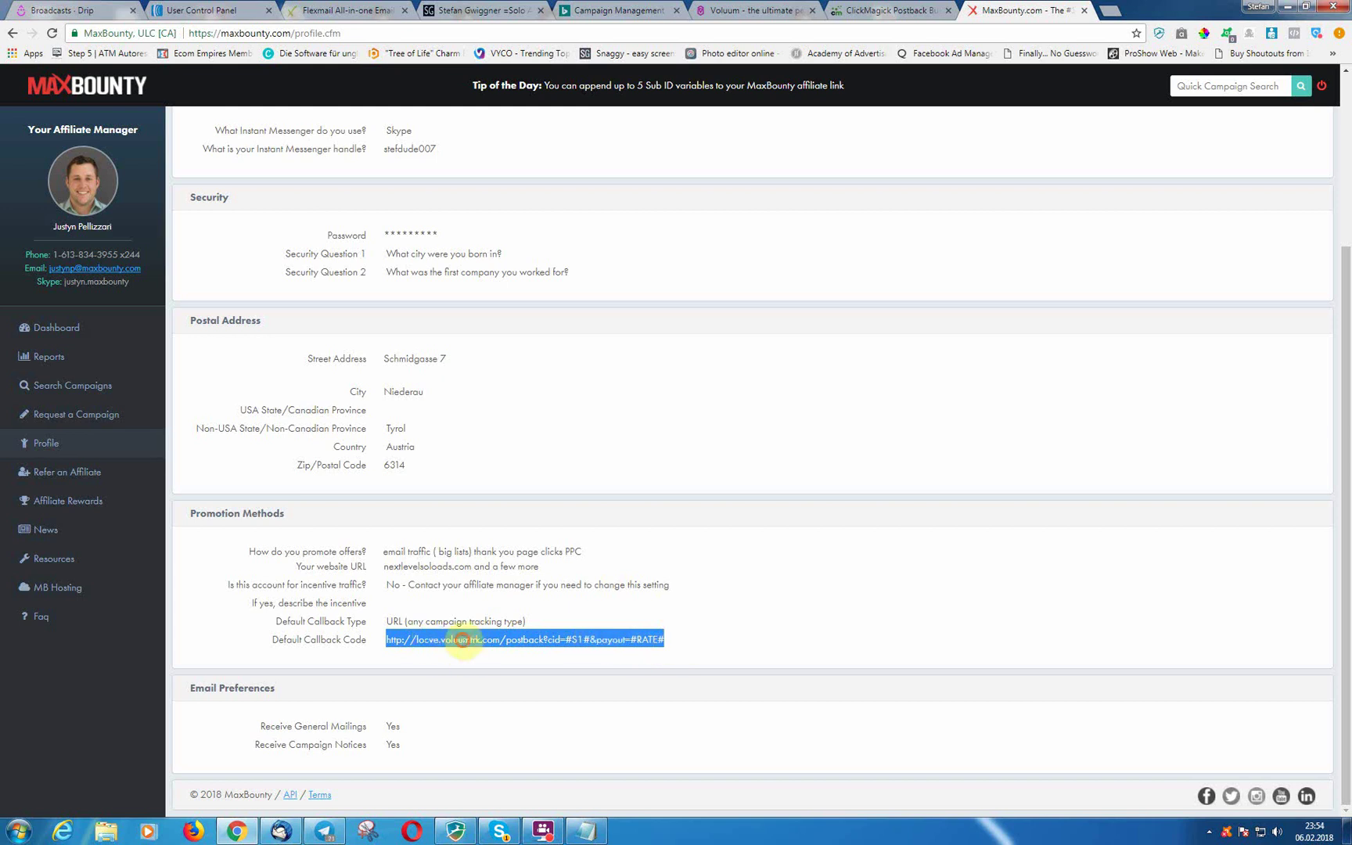
left_click(386, 639)
left_click_drag(386, 639, 691, 636)
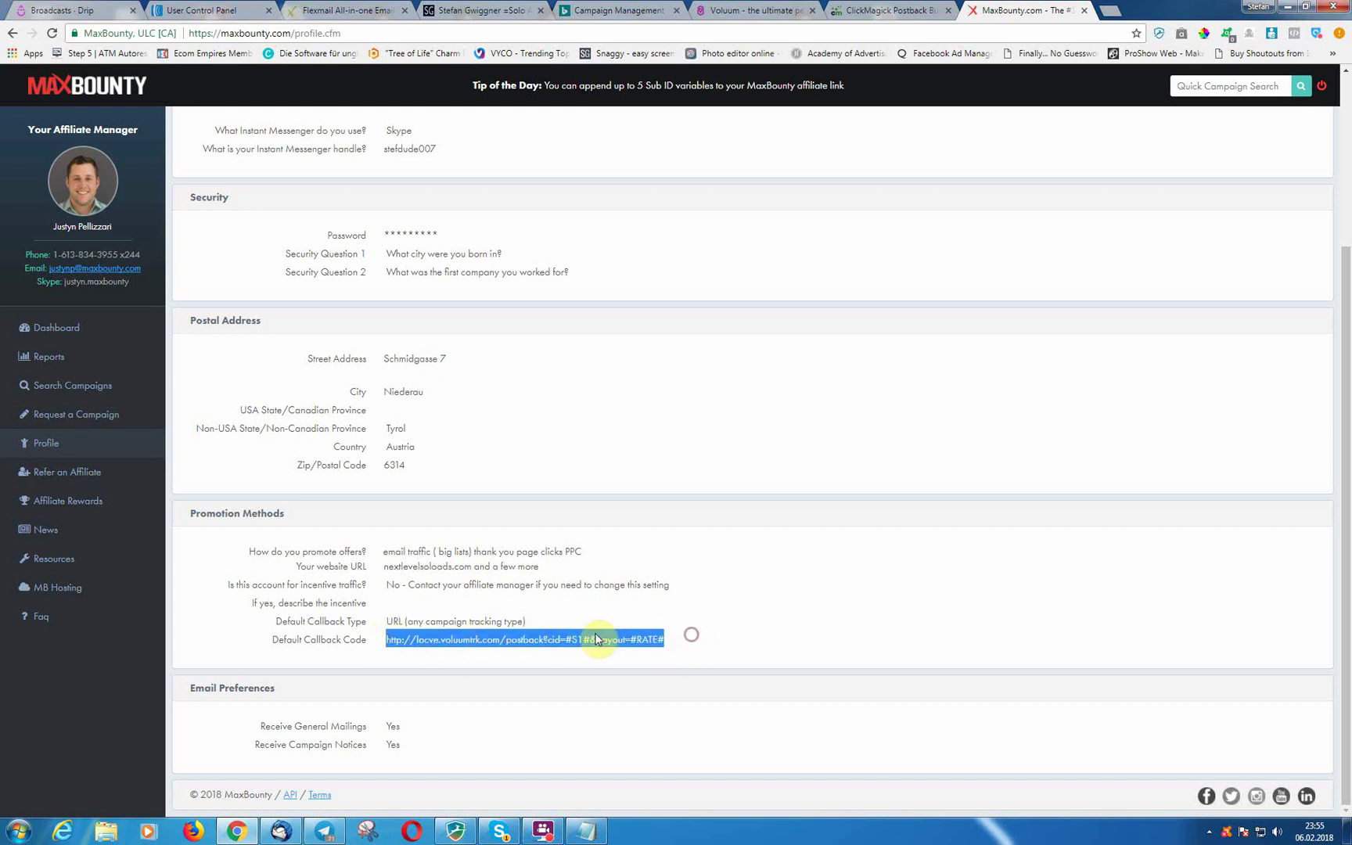
left_click(426, 638)
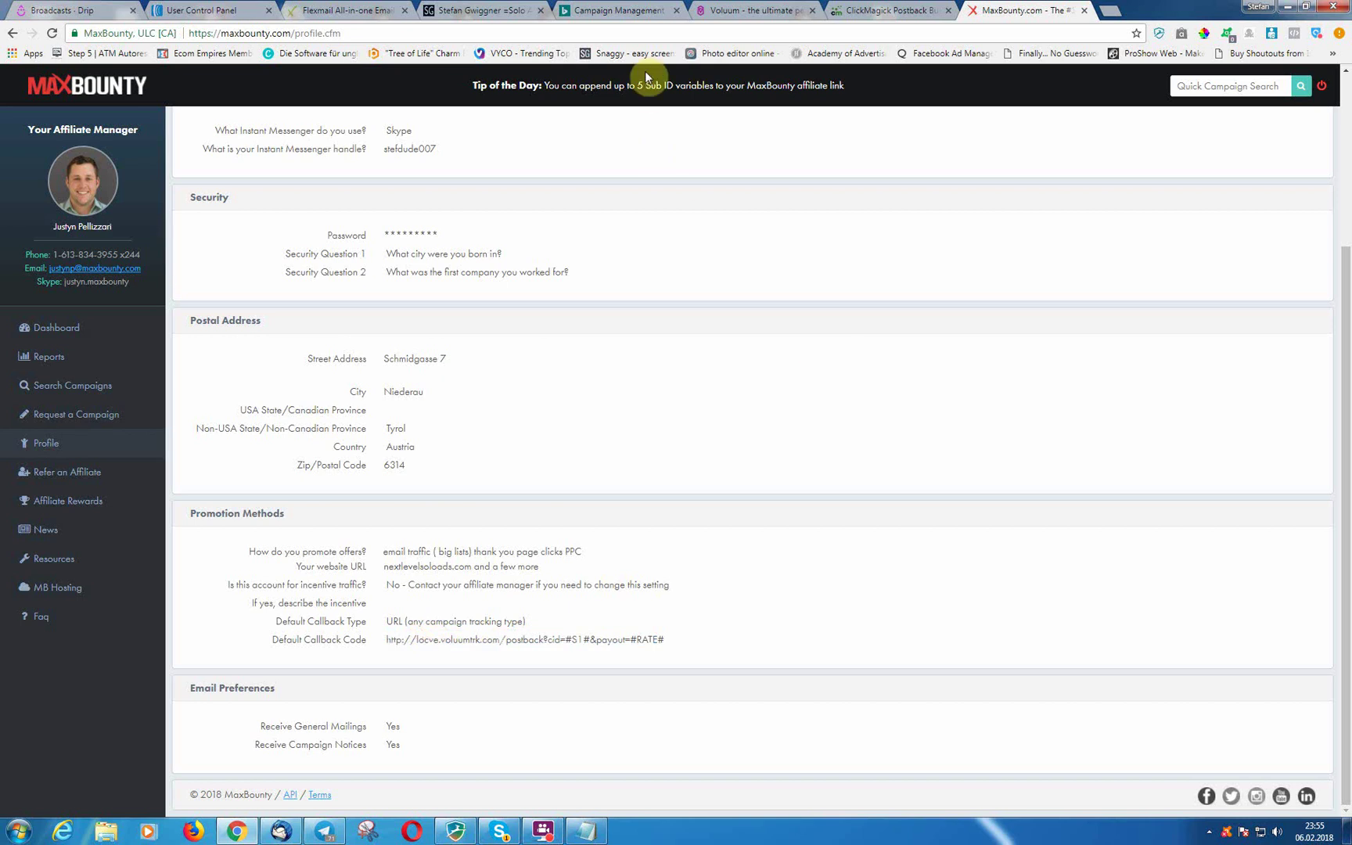
left_click(753, 10)
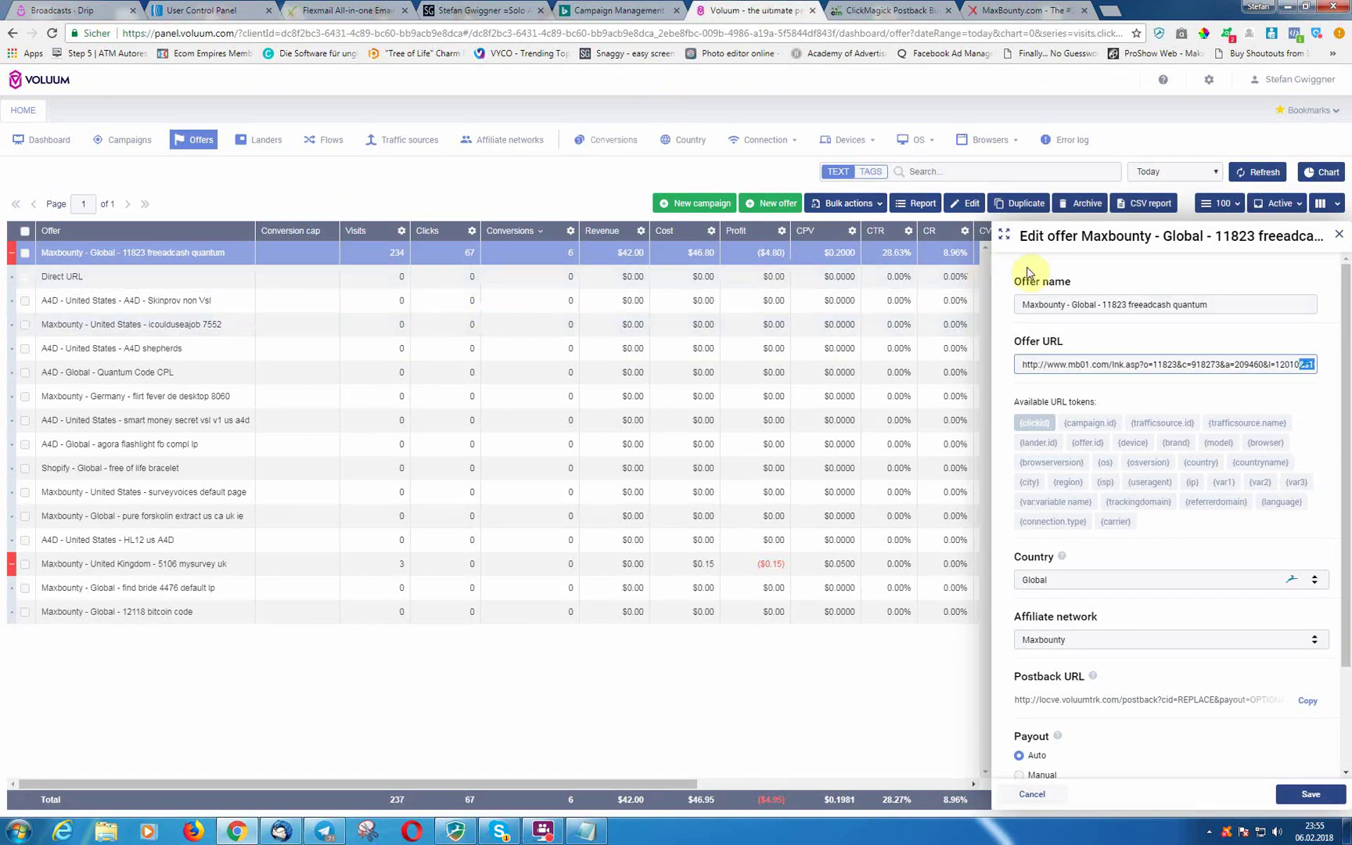
Close the Edit offer panel to show the 11823 offer's 234 visits, 6 conversions, $42.00 revenue.
left_click(1339, 234)
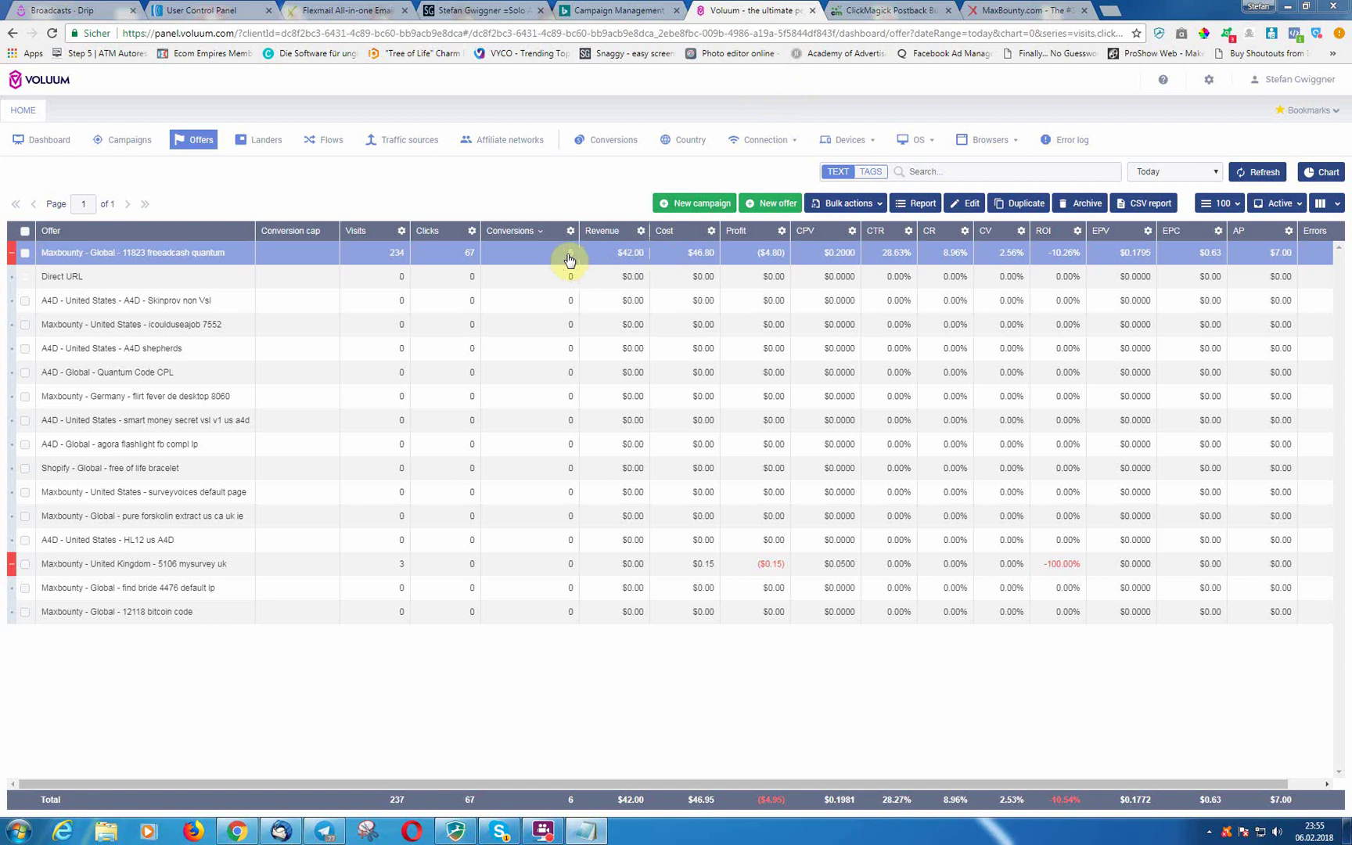
Load ClickMagick's Postback Builder instructions for the A4D affiliate network.
left_click(873, 11)
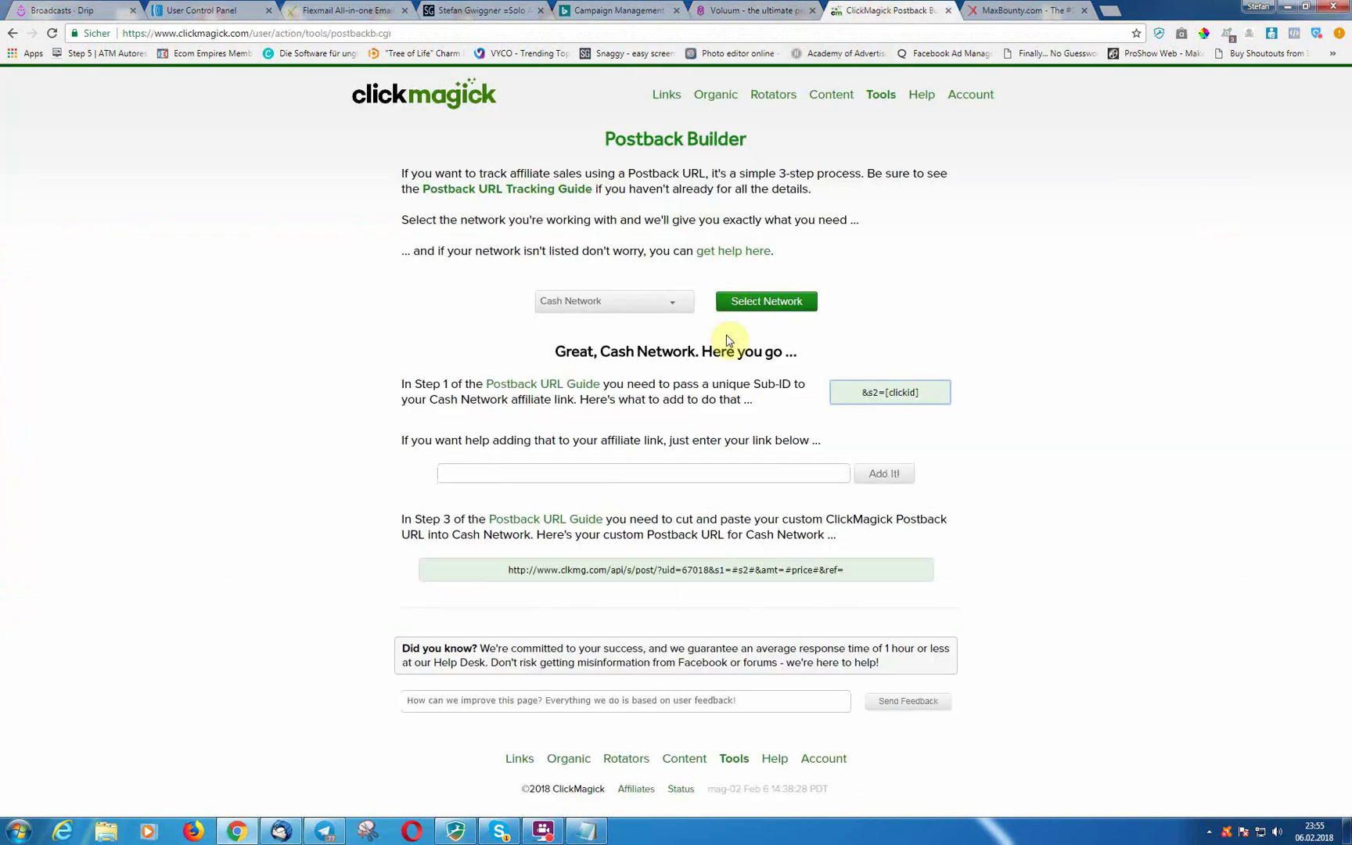
left_click(857, 391)
left_click(659, 303)
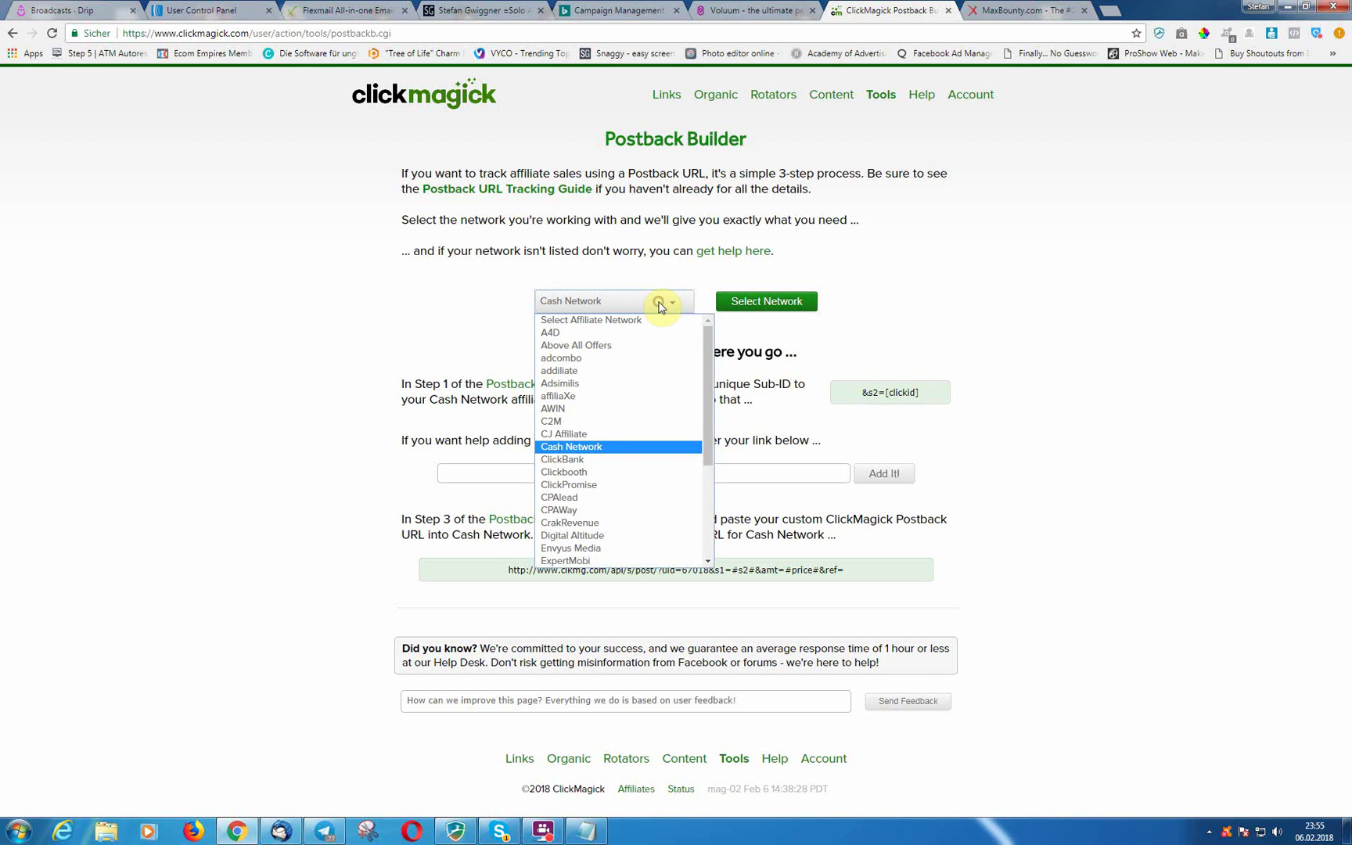
left_click(608, 335)
left_click(751, 302)
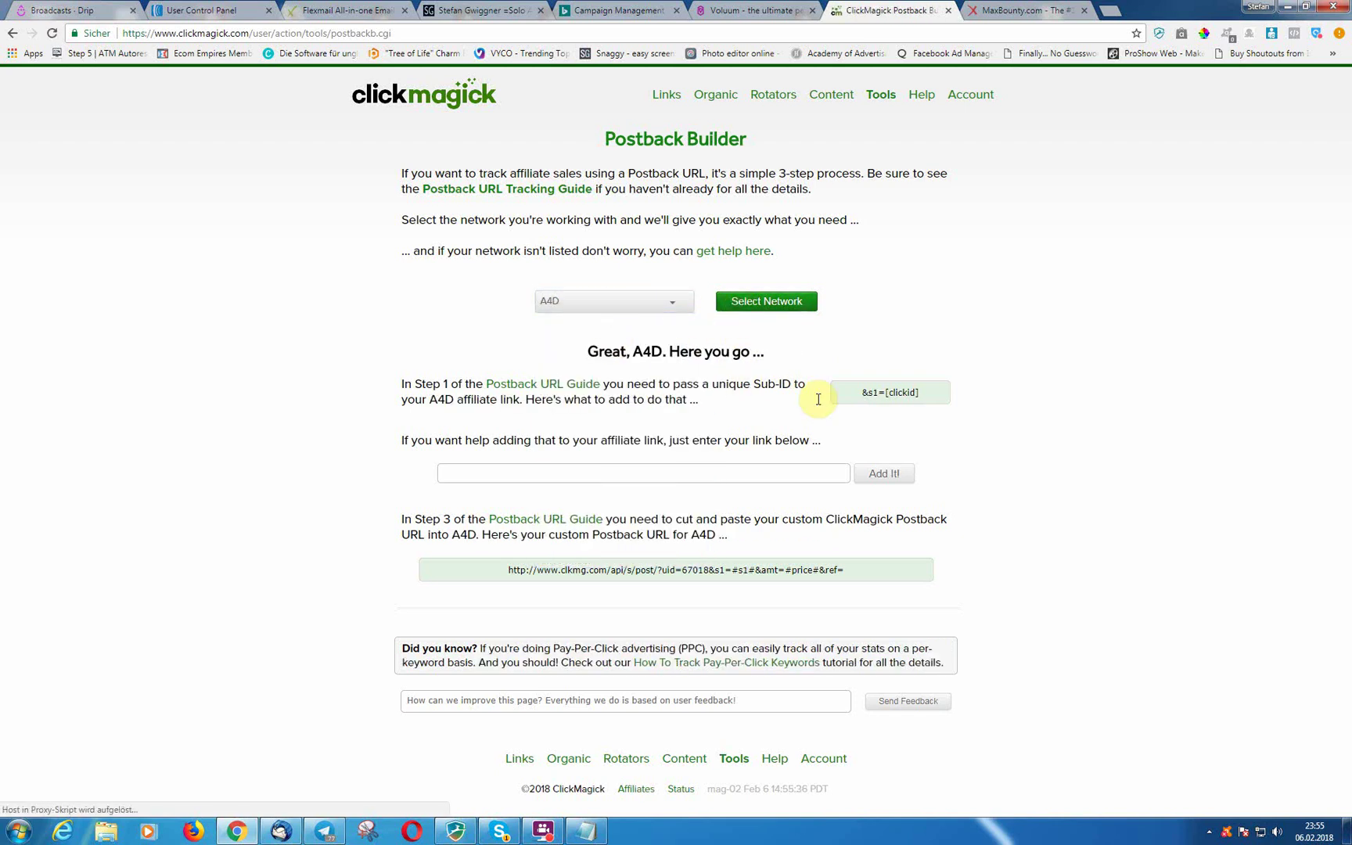
Load the OasisAds instructions: &s1=[clickid] sub-ID and postback with s1=#s1#, amt=#price#.
left_click(866, 391)
left_click(674, 304)
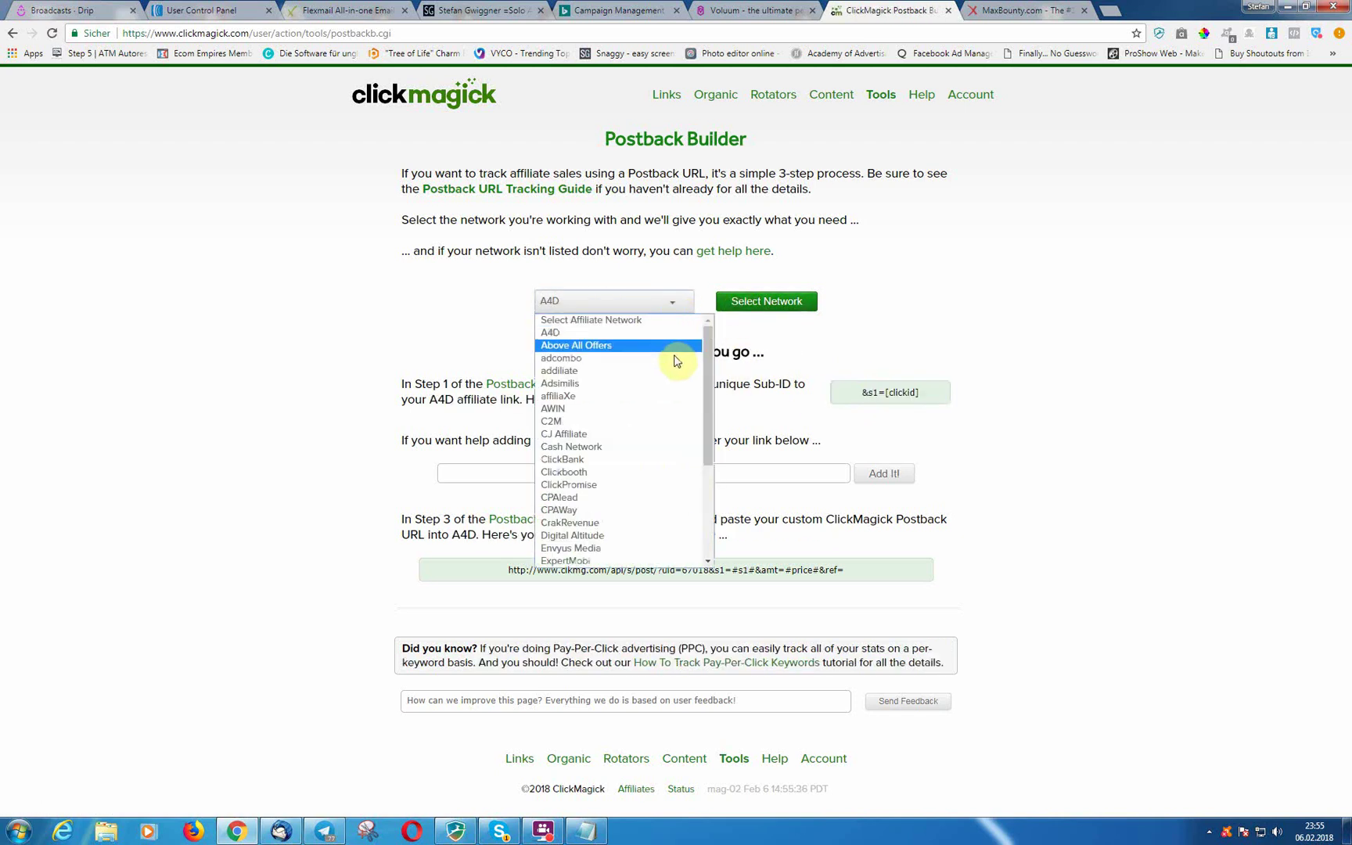
scroll(665, 391, "down", 4)
left_click(593, 466)
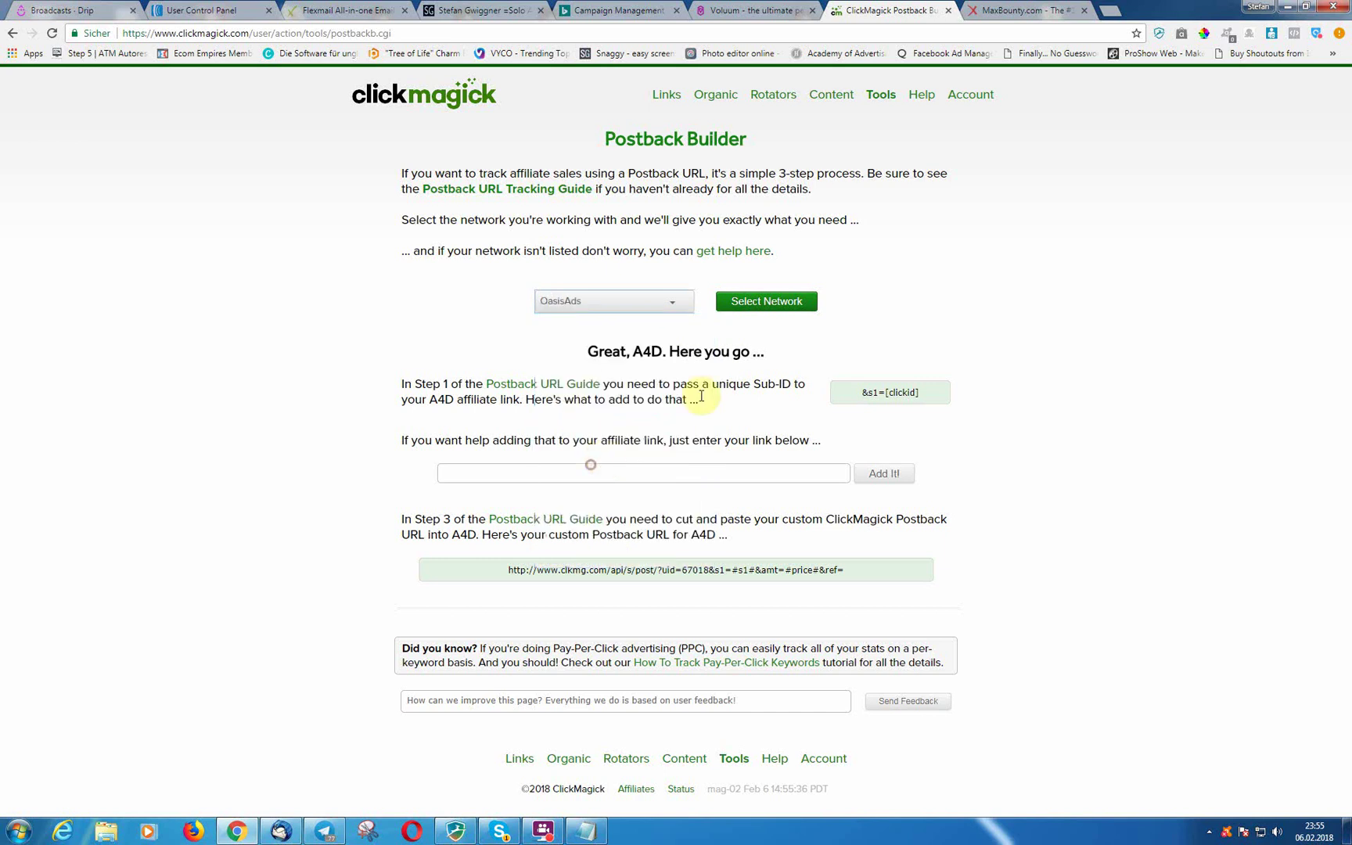
left_click(767, 304)
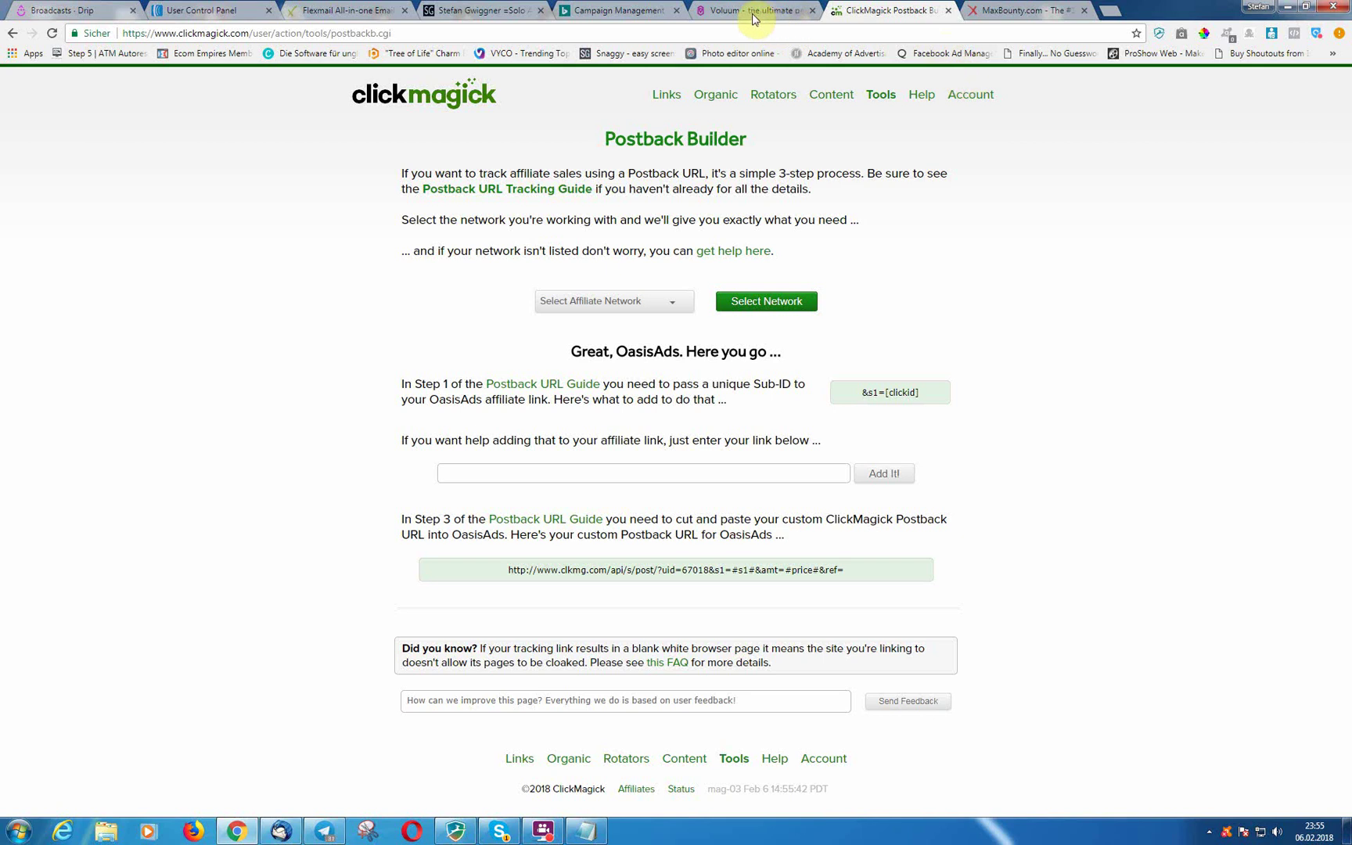
Review the #RATE# payout token and full cid=#S1# callback URL on the MaxBounty profile.
left_click(983, 16)
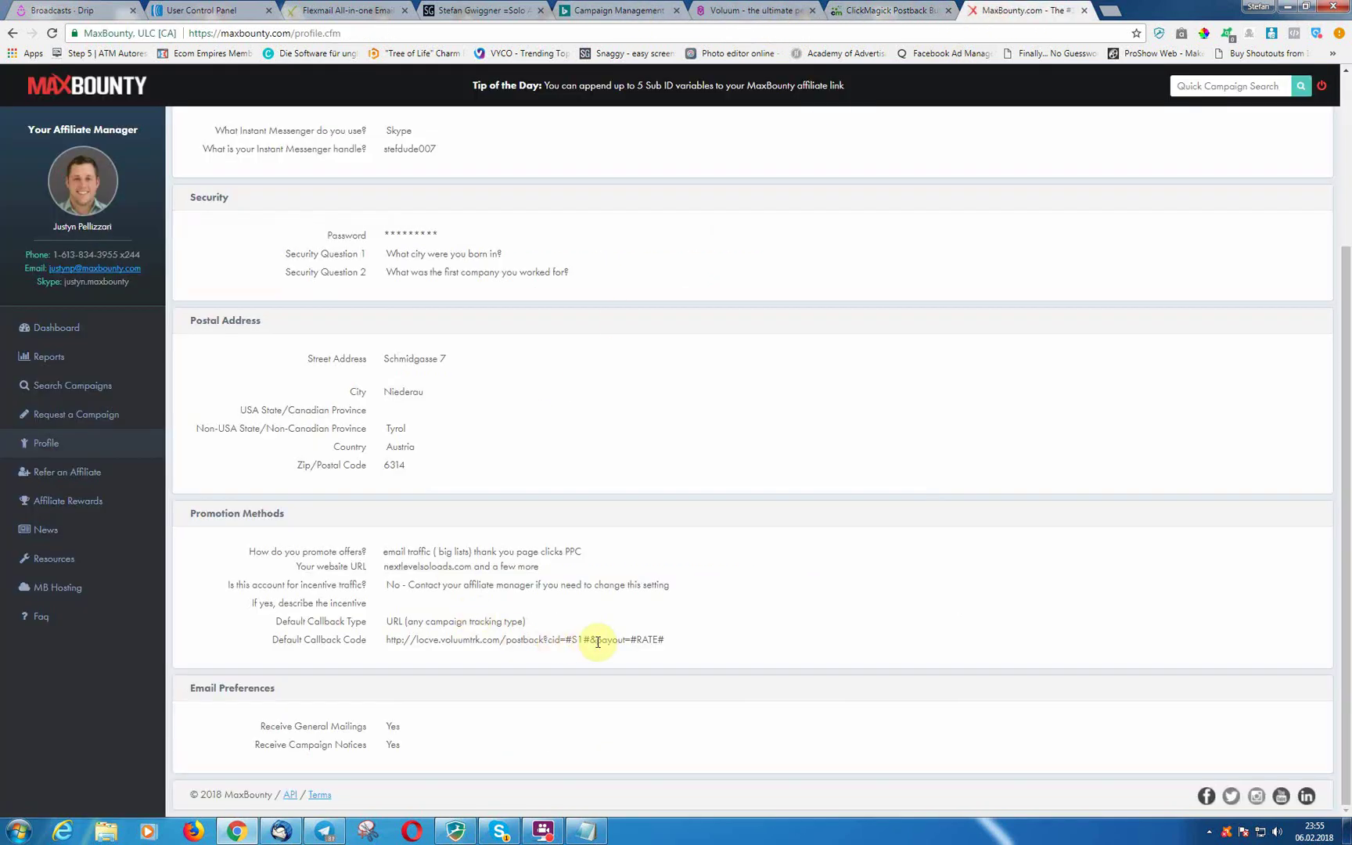
left_click_drag(631, 639, 667, 640)
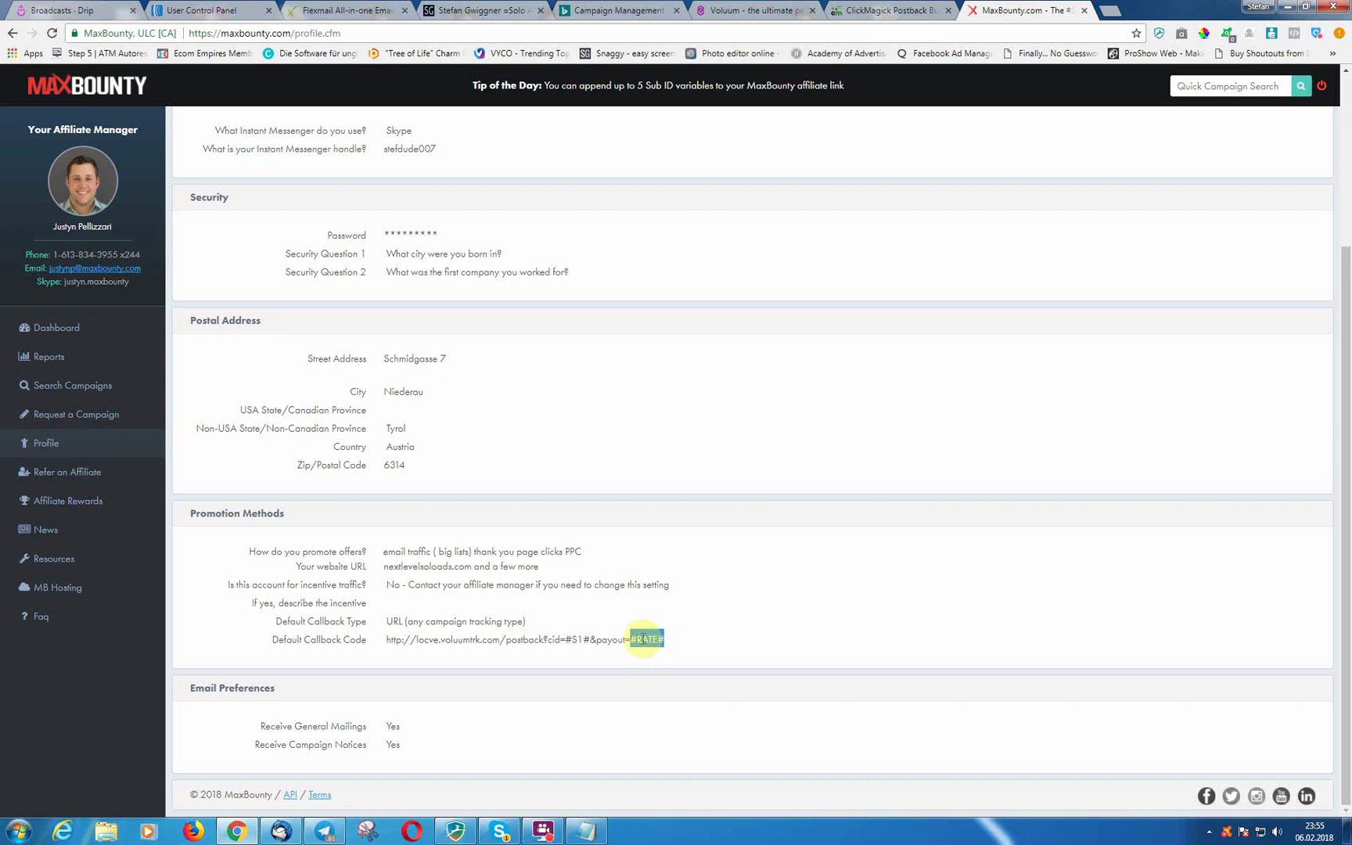
left_click(635, 640)
left_click_drag(630, 640, 666, 641)
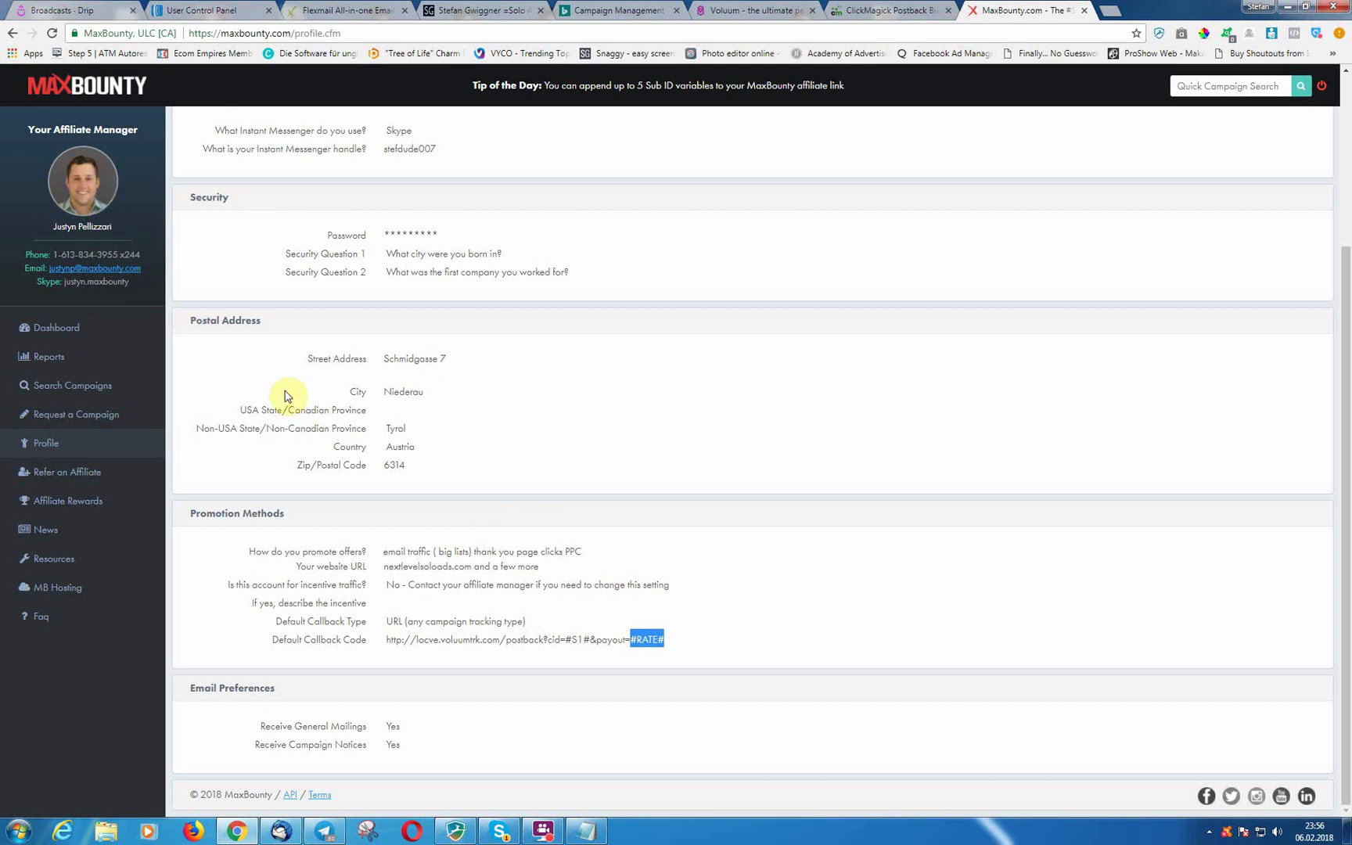
left_click_drag(389, 642, 749, 640)
left_click(649, 566)
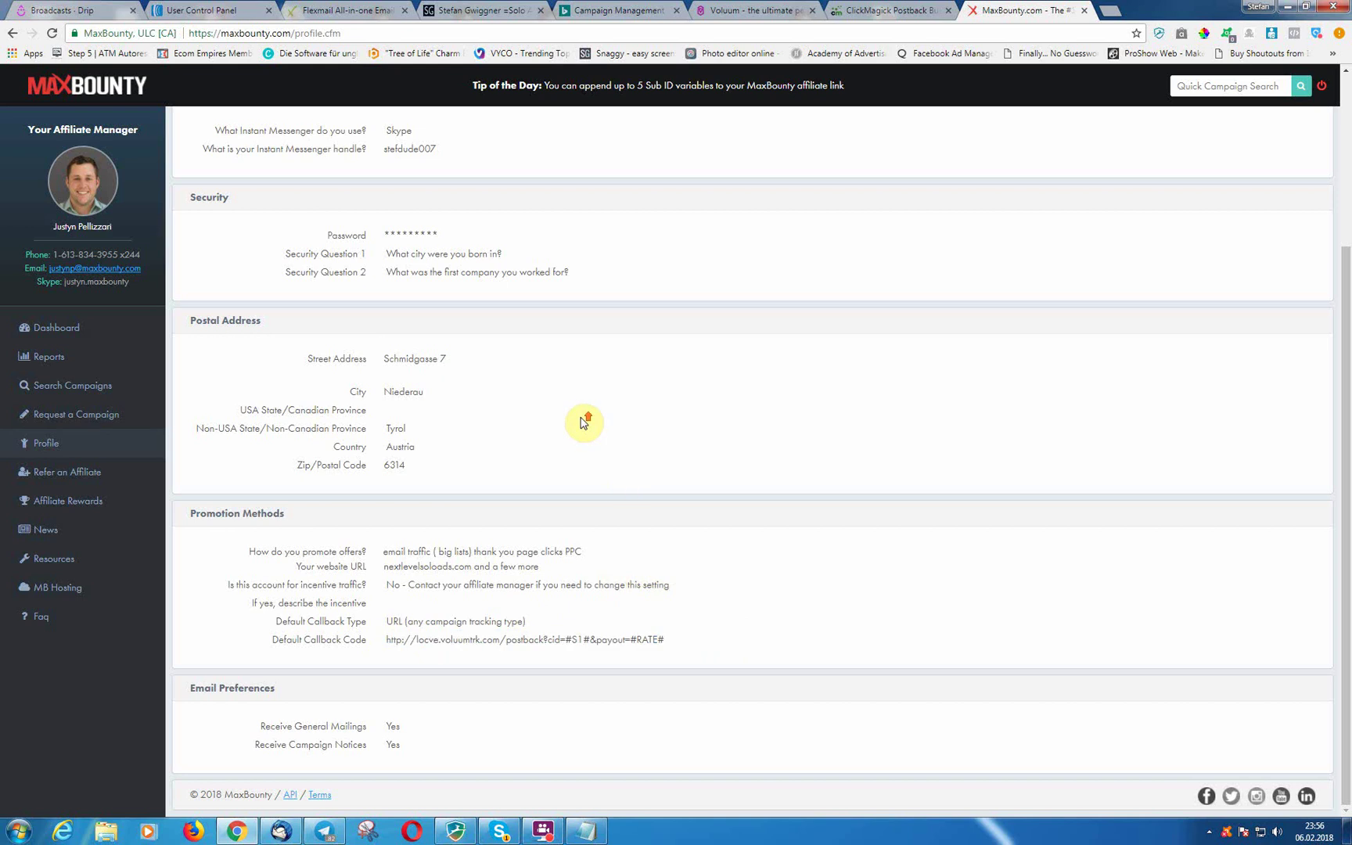
scroll(585, 422, "up", 3)
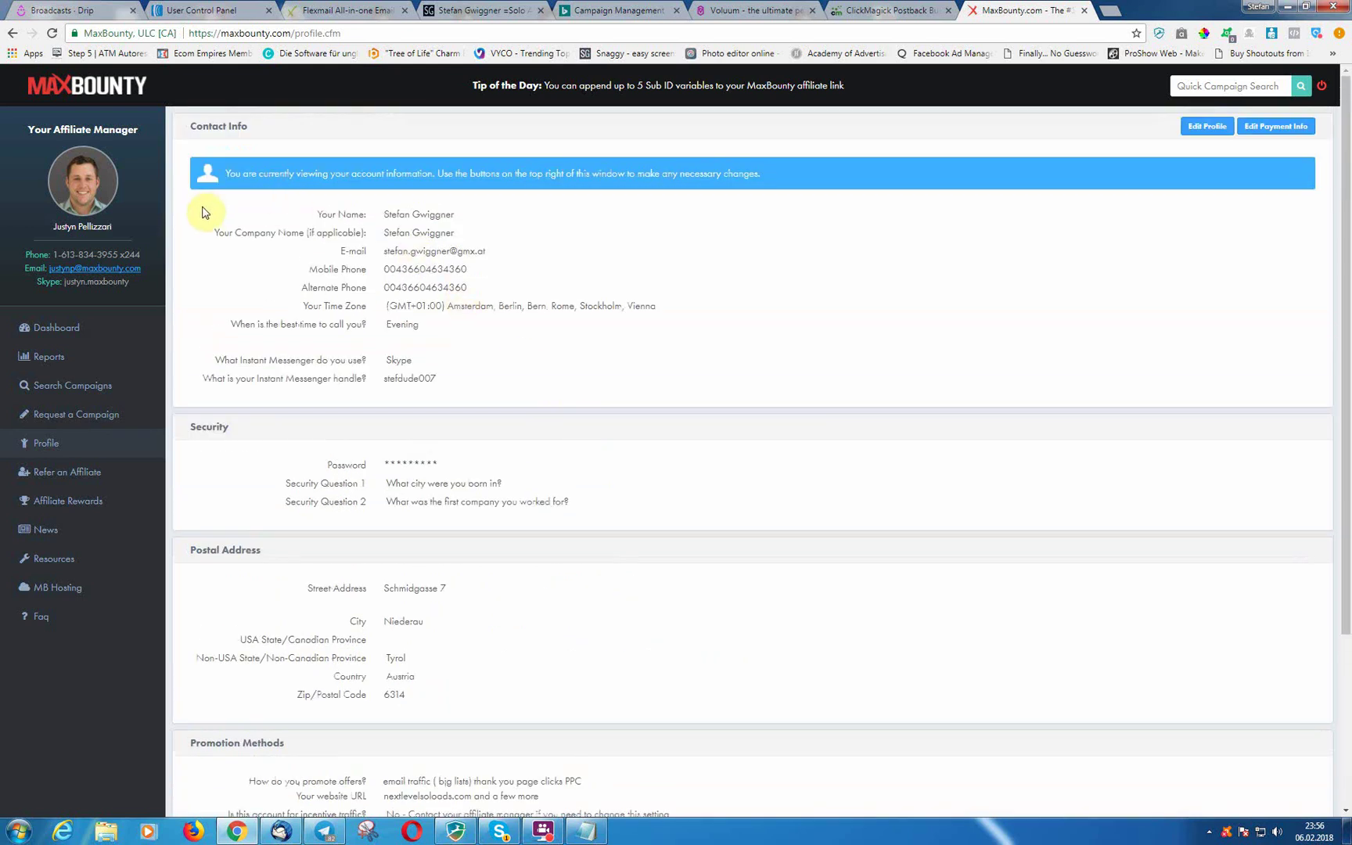